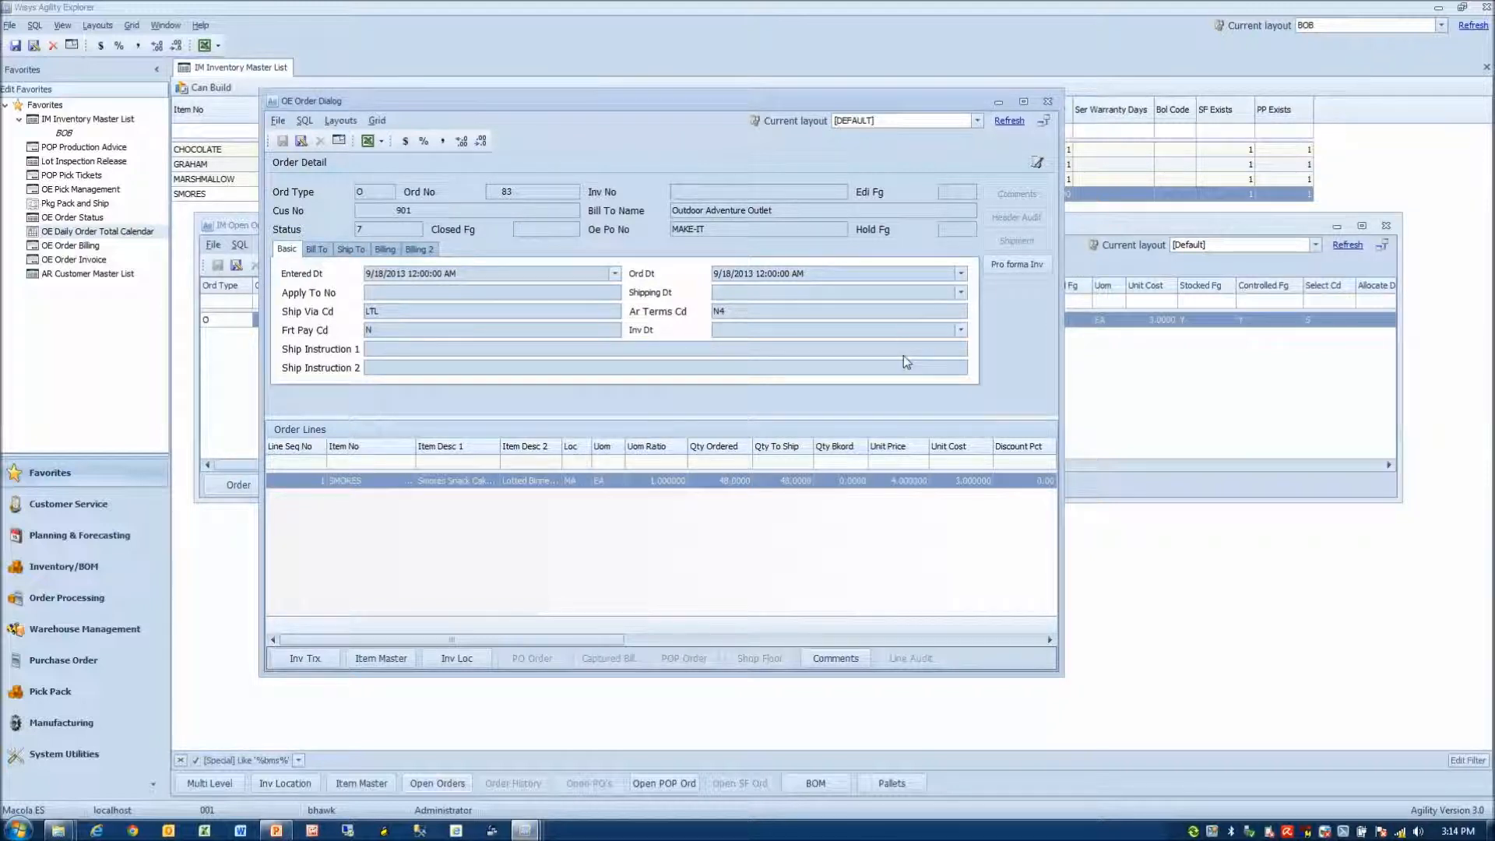
Review the shipment comments on the SMORES order line, and close the comments and order windows.
click(415, 482)
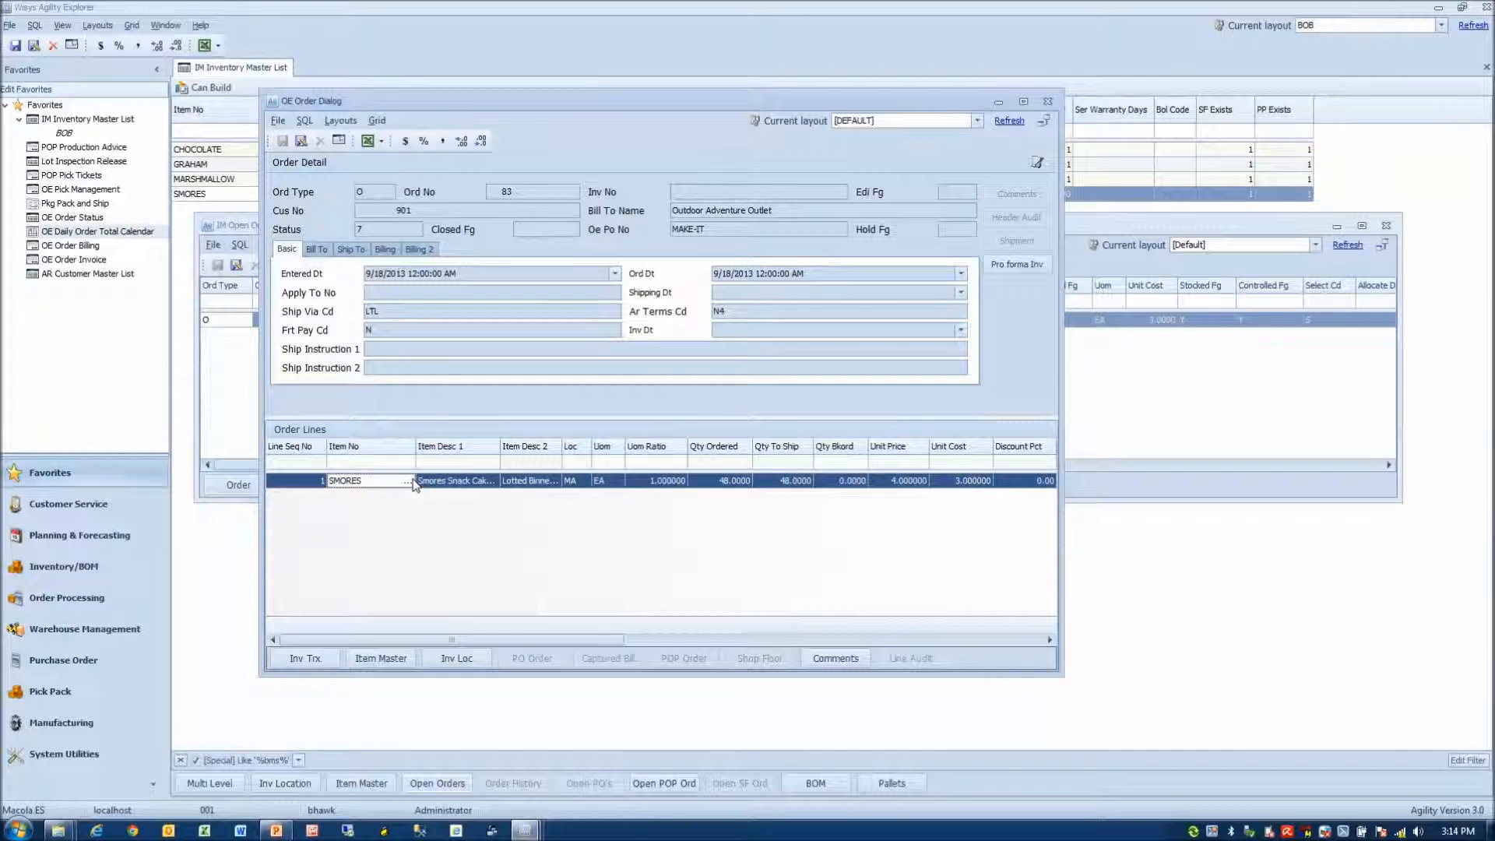
click(855, 659)
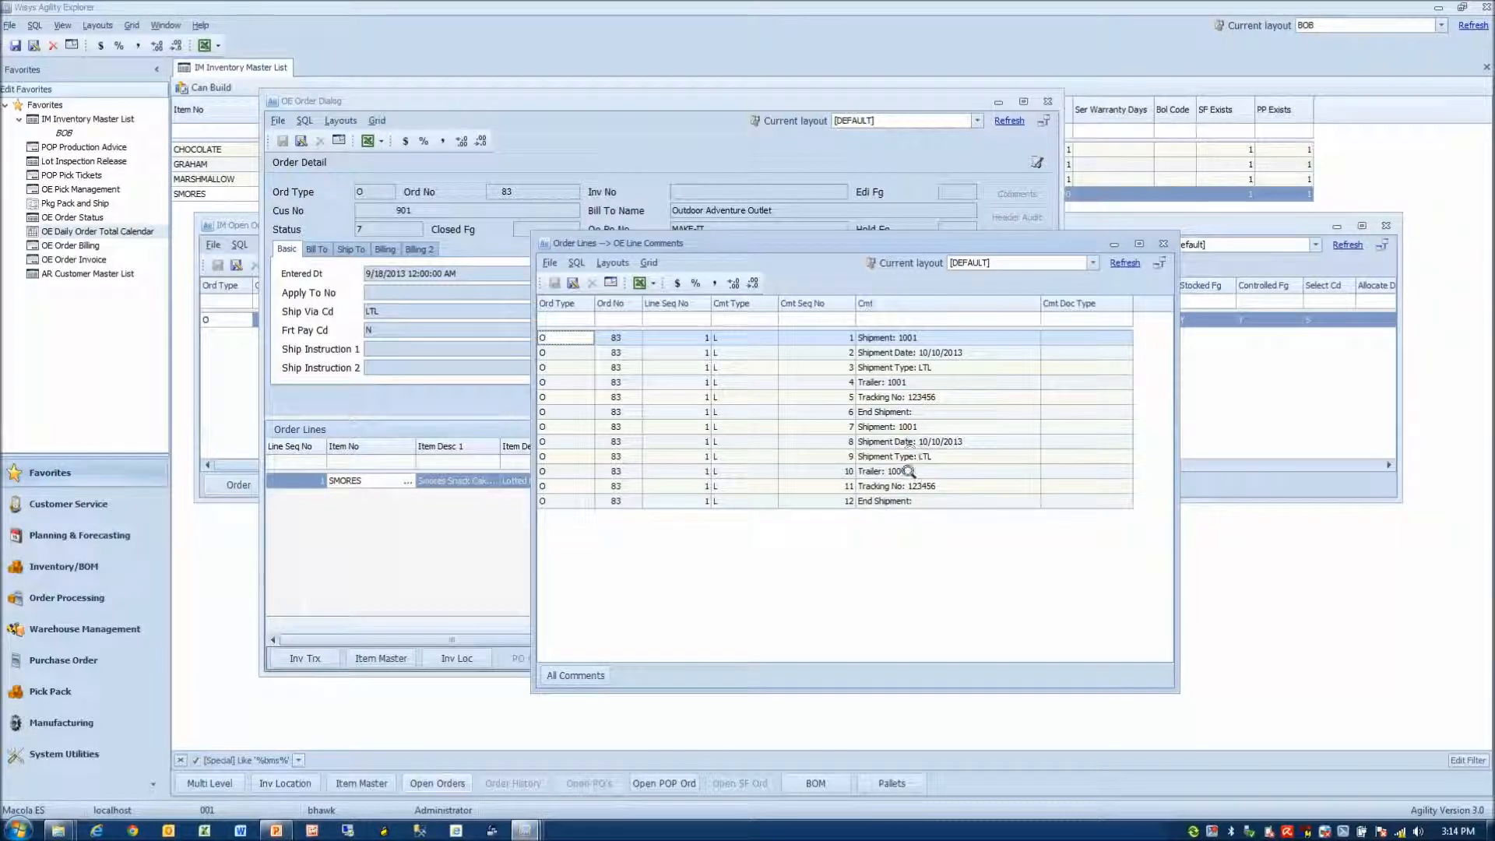
click(1164, 244)
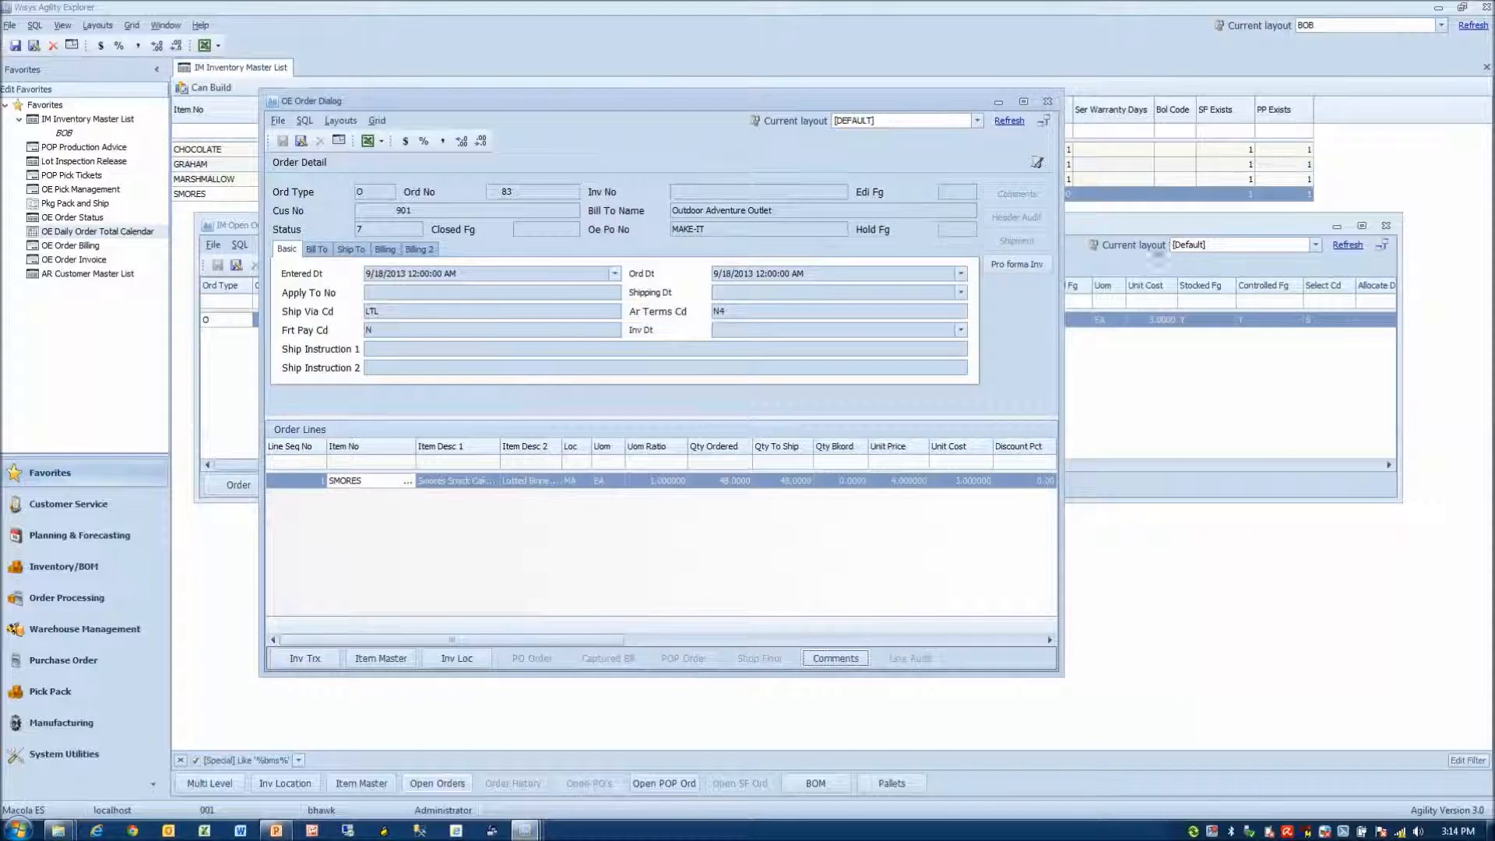
click(1047, 101)
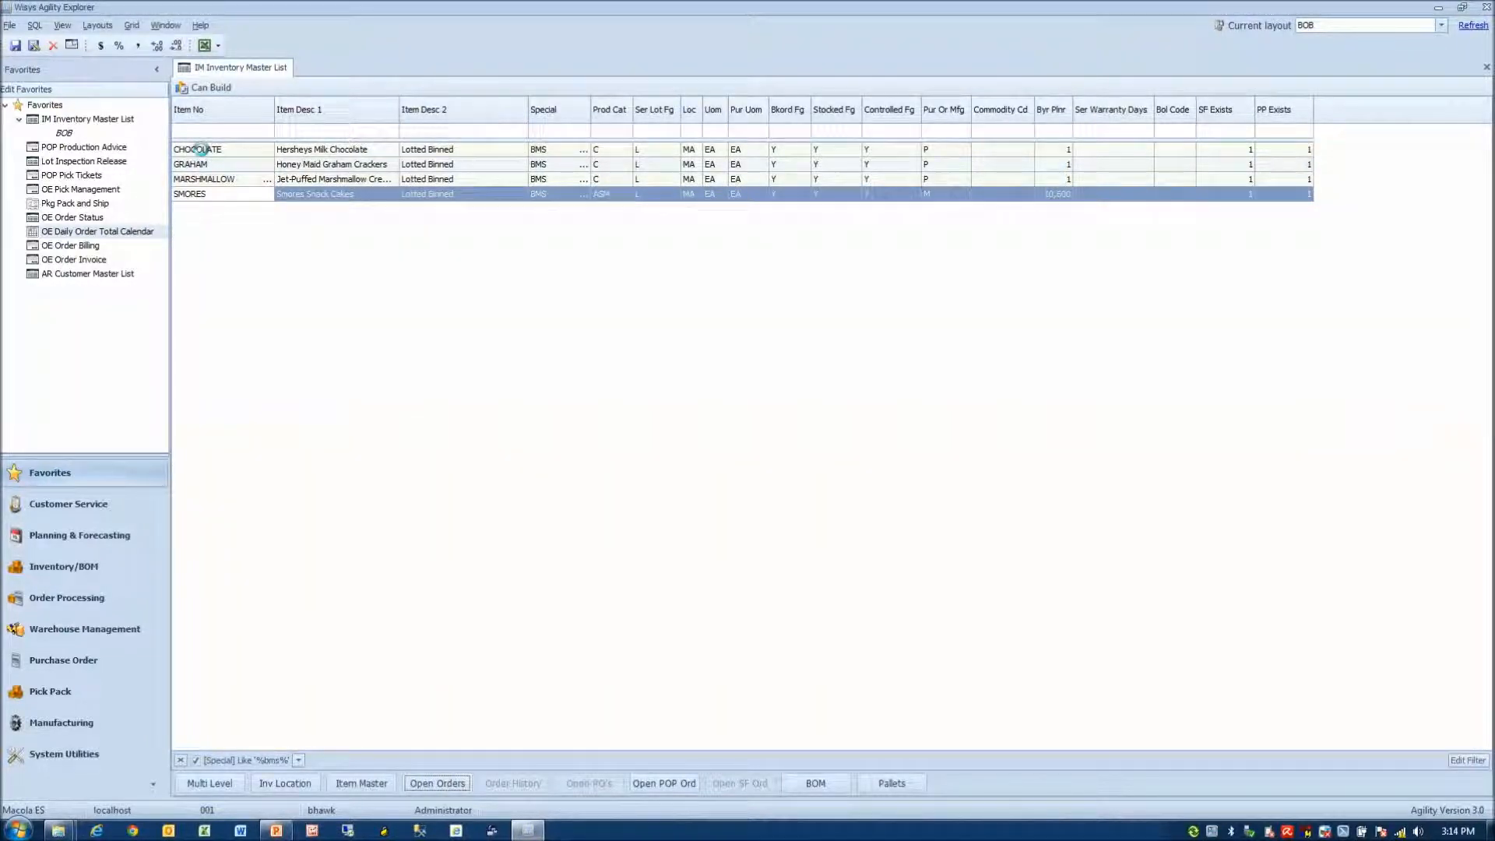
Look up the open orders for the CHOCOLATE item and open its order details.
click(200, 149)
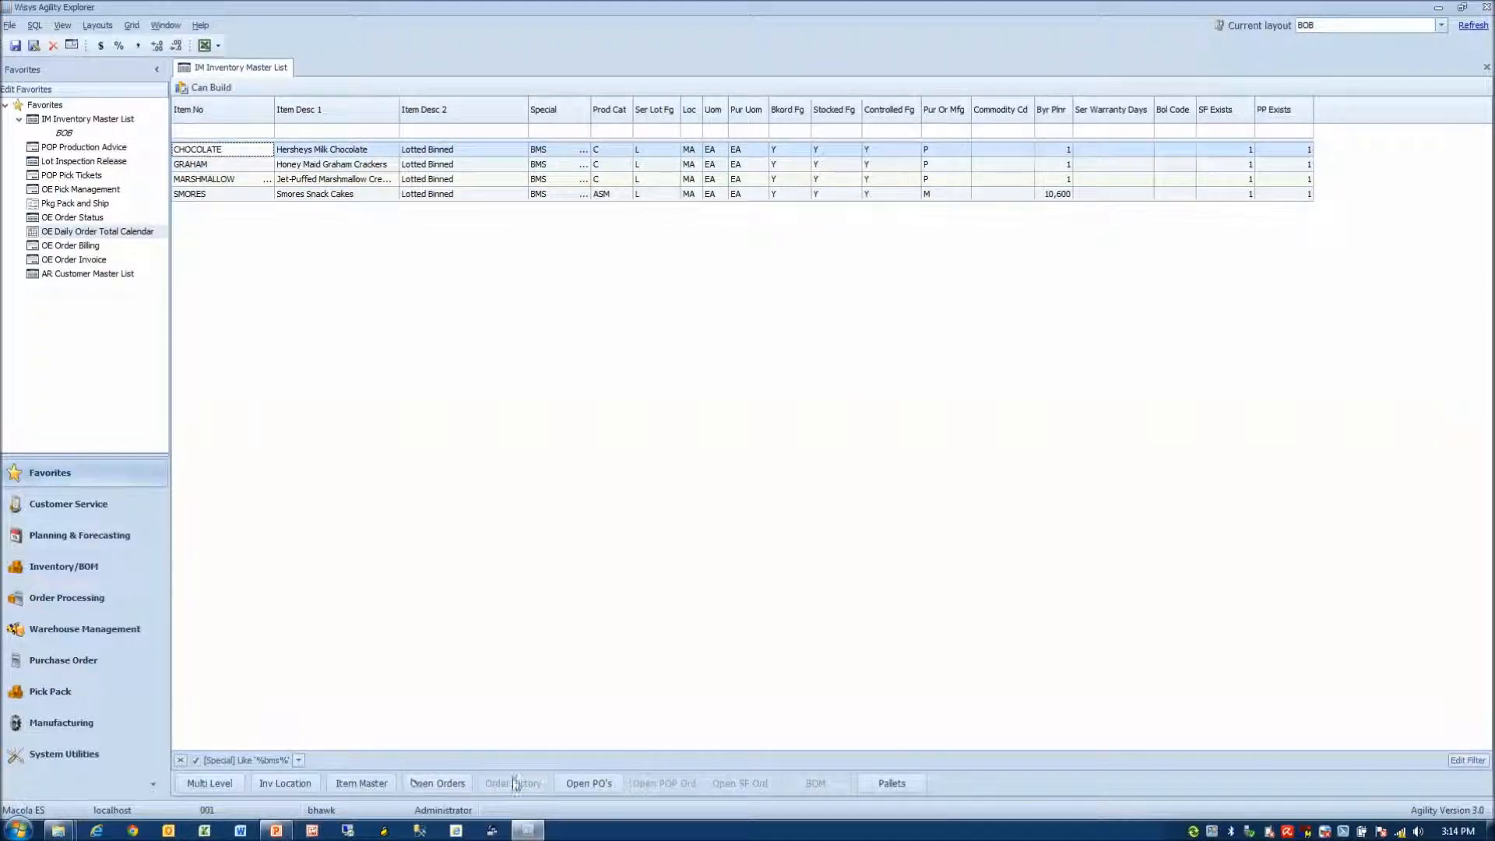
click(438, 784)
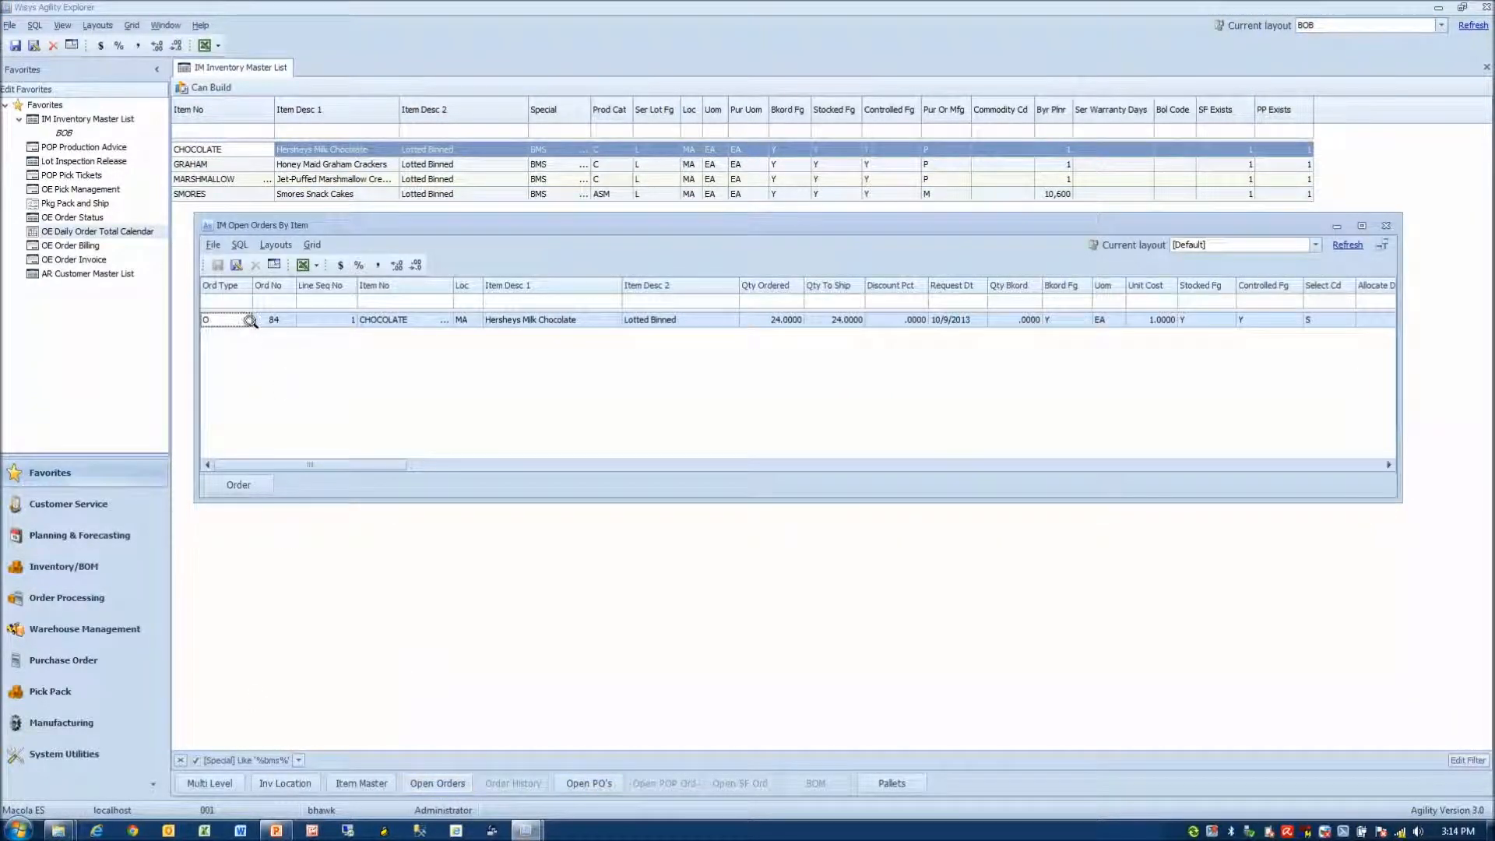
click(251, 481)
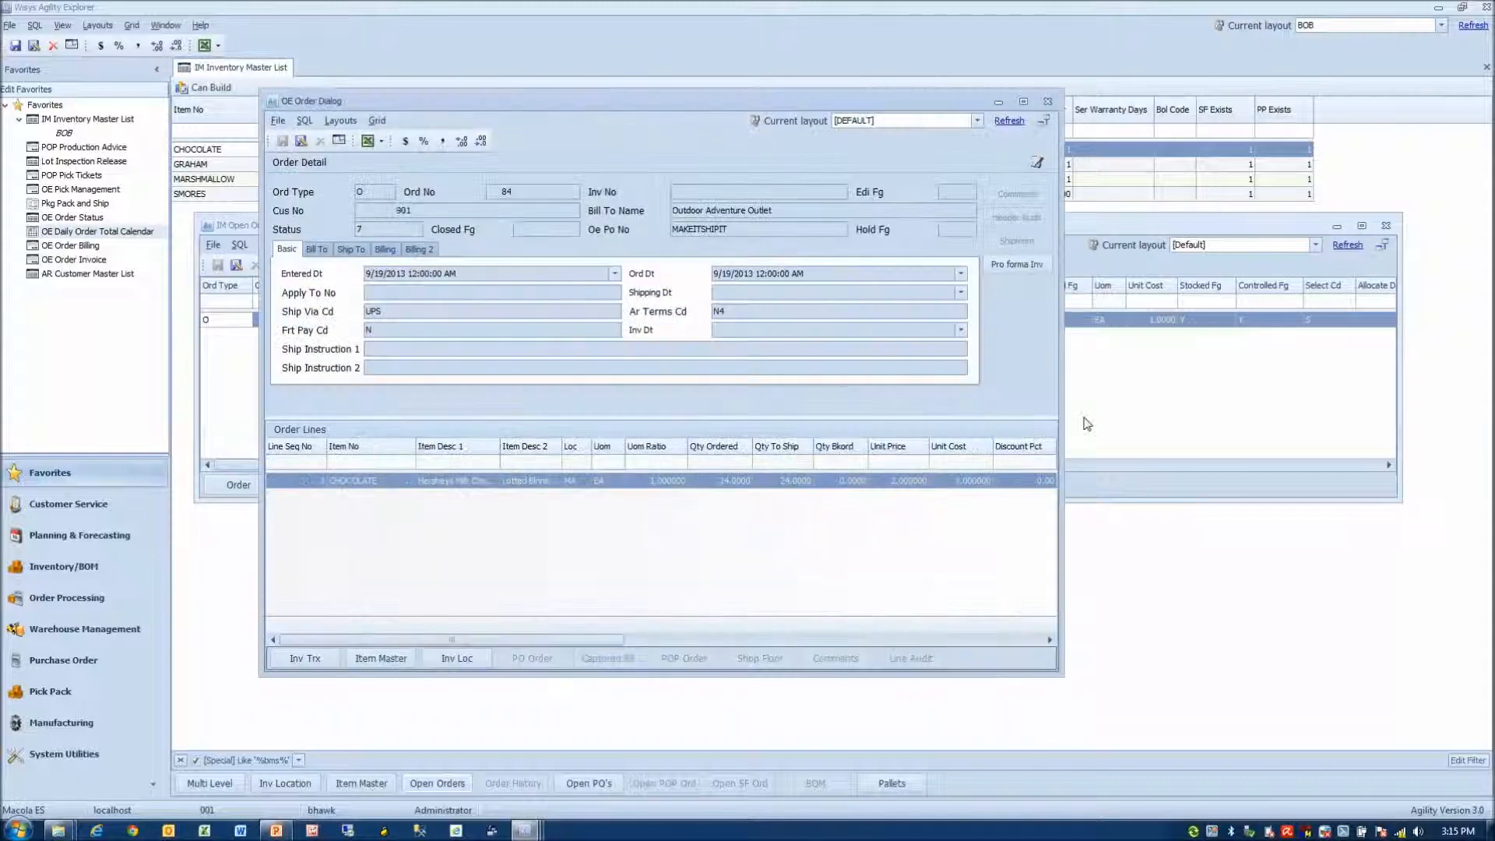
Preview the CHOCOLATE order's pro forma invoice, and close the preview, the order and the open orders list.
click(1014, 265)
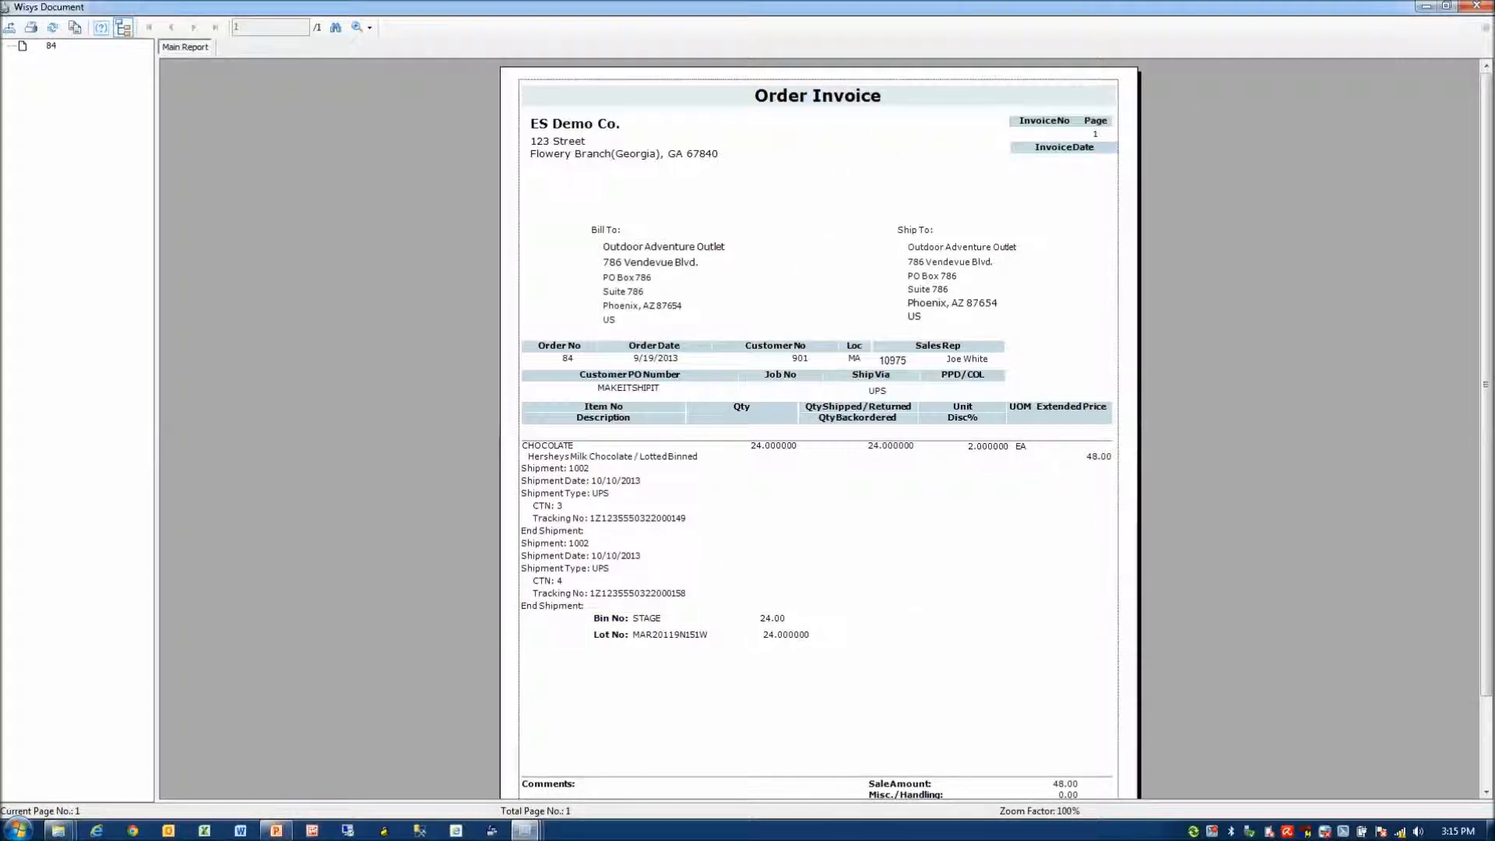
click(1477, 6)
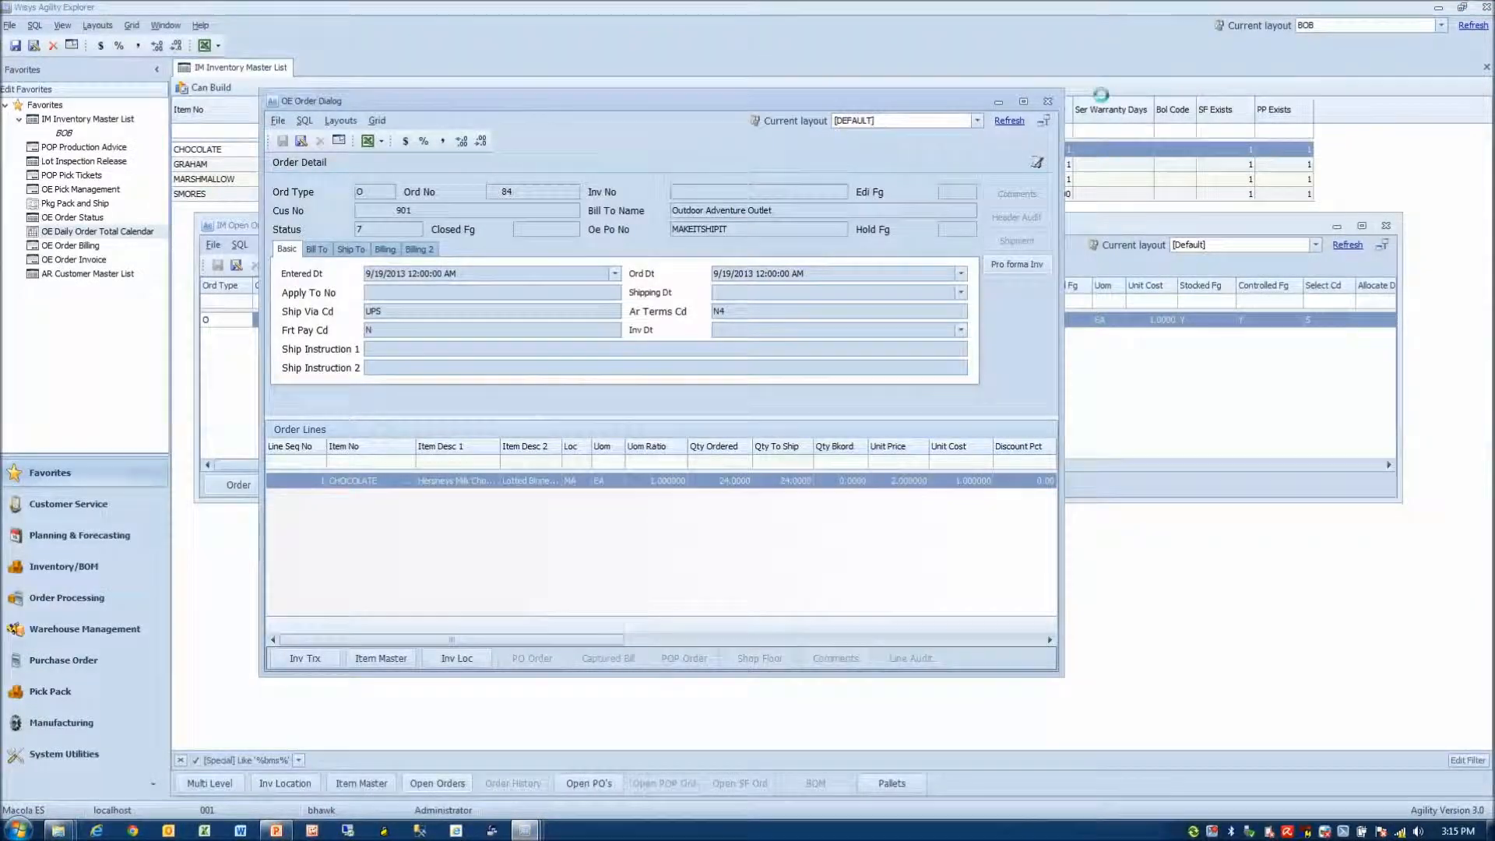
click(1047, 102)
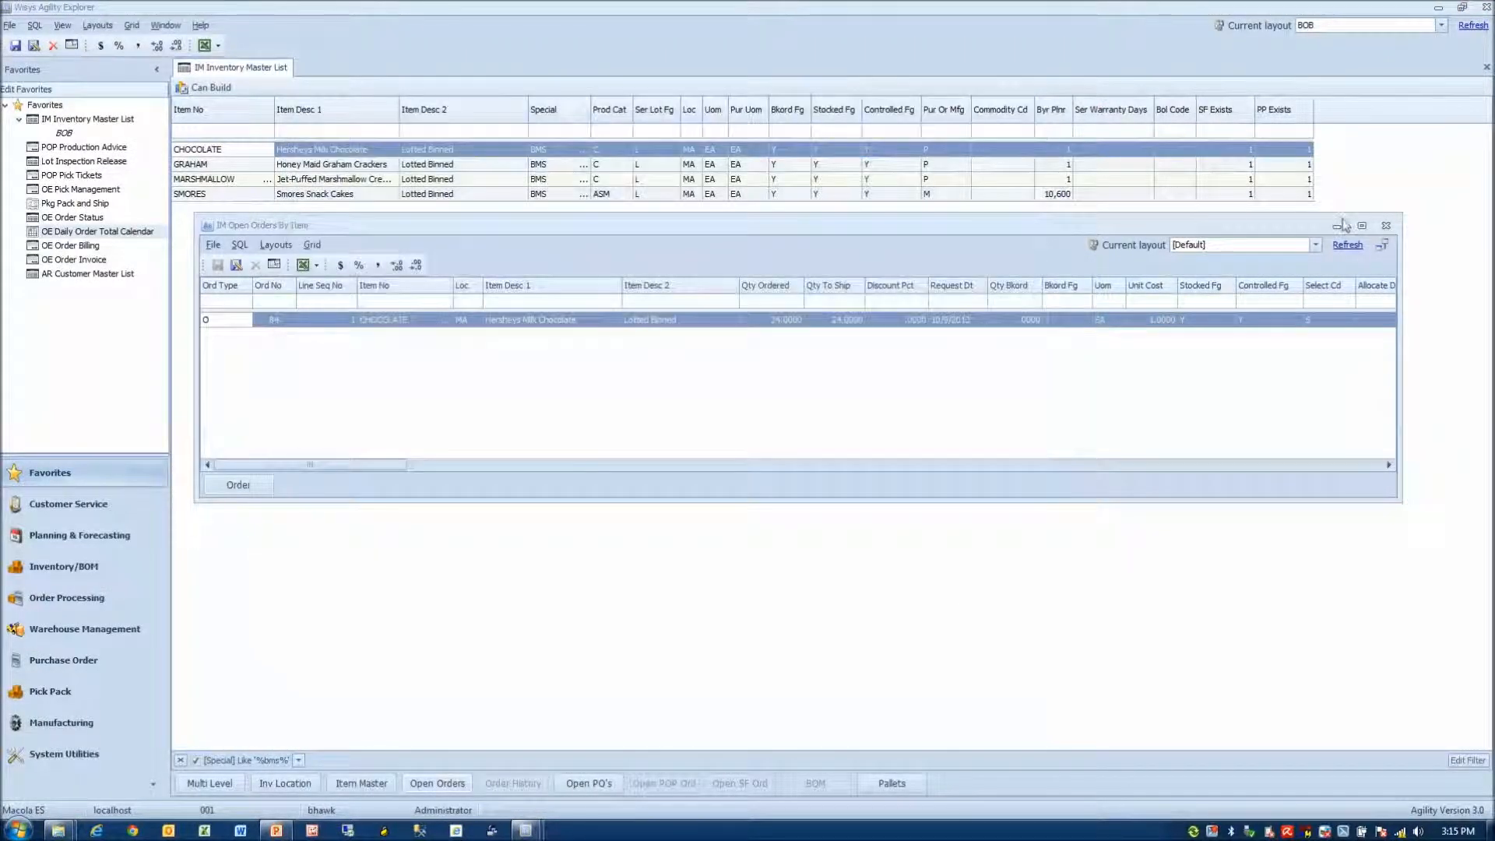
click(1386, 226)
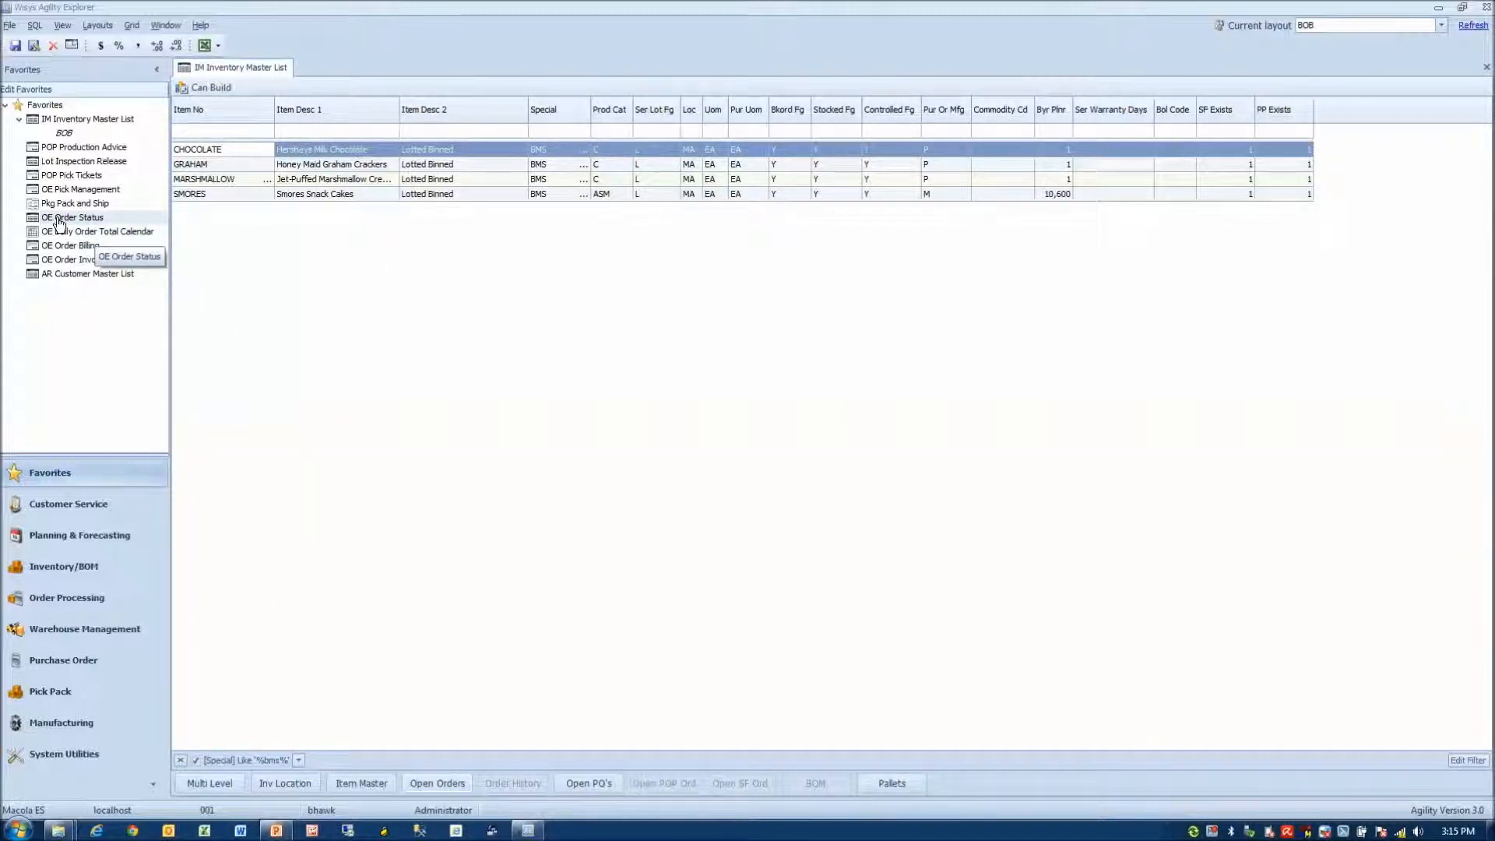
Open OE Order Status and list only the orders with status Shipped for all dates.
double_click(83, 220)
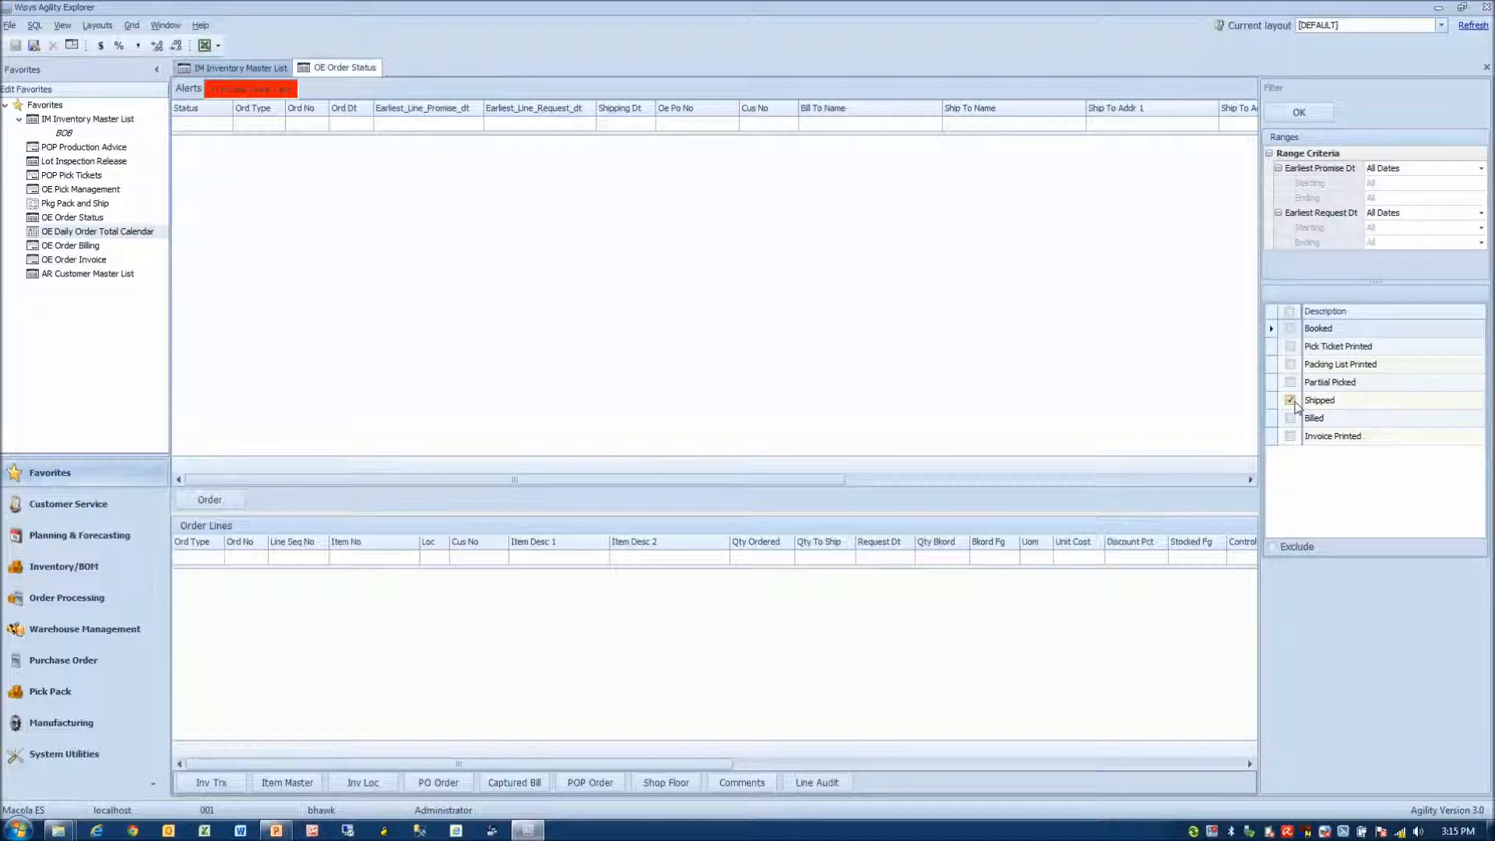
click(1299, 112)
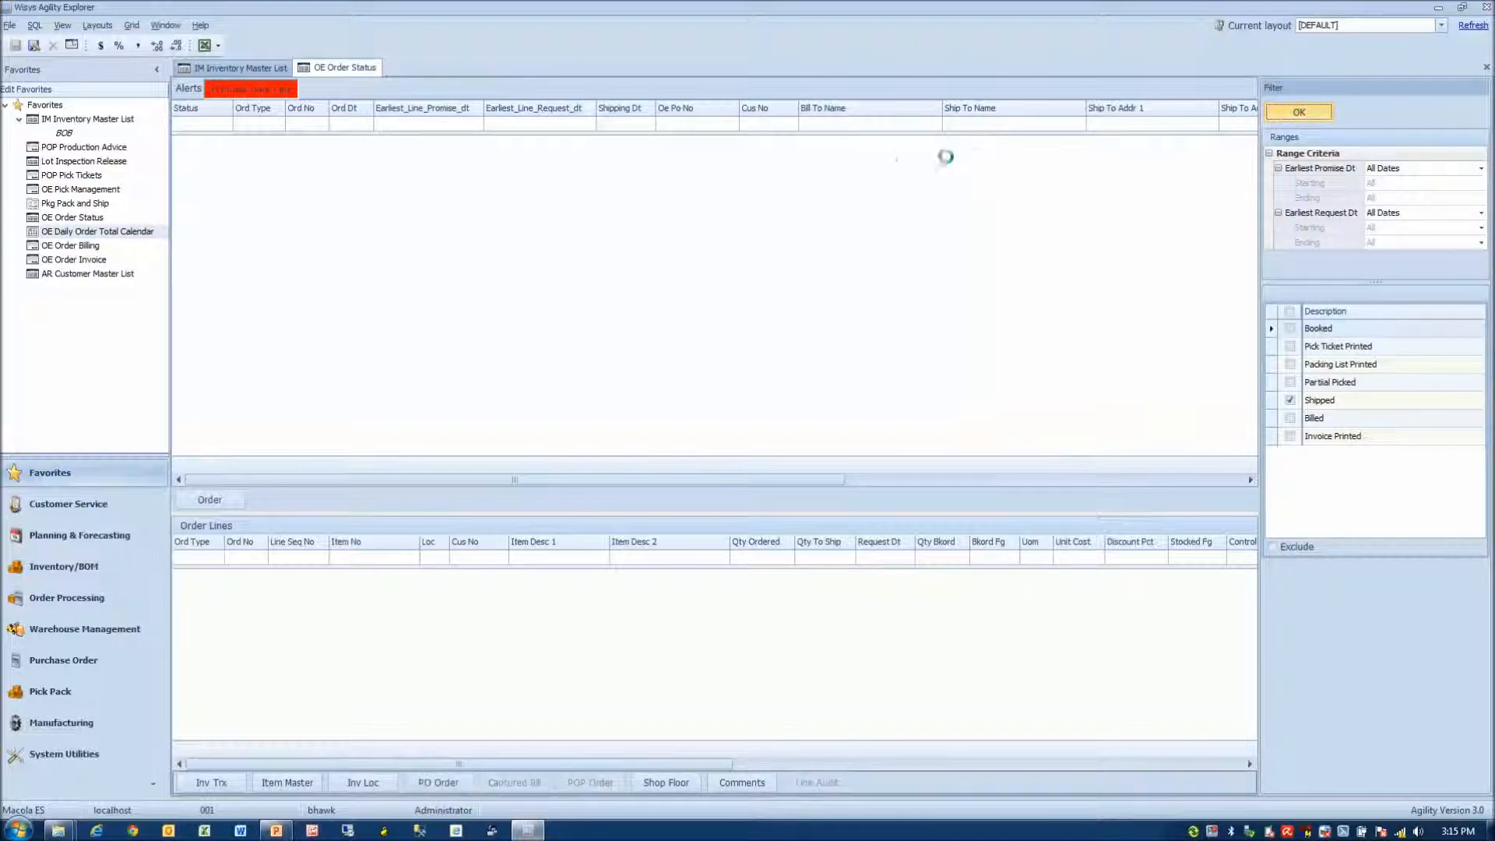
Review the line comments of the shipped SMORES order and the order details of the shipped CHOCOLATE order, closing each window.
click(312, 144)
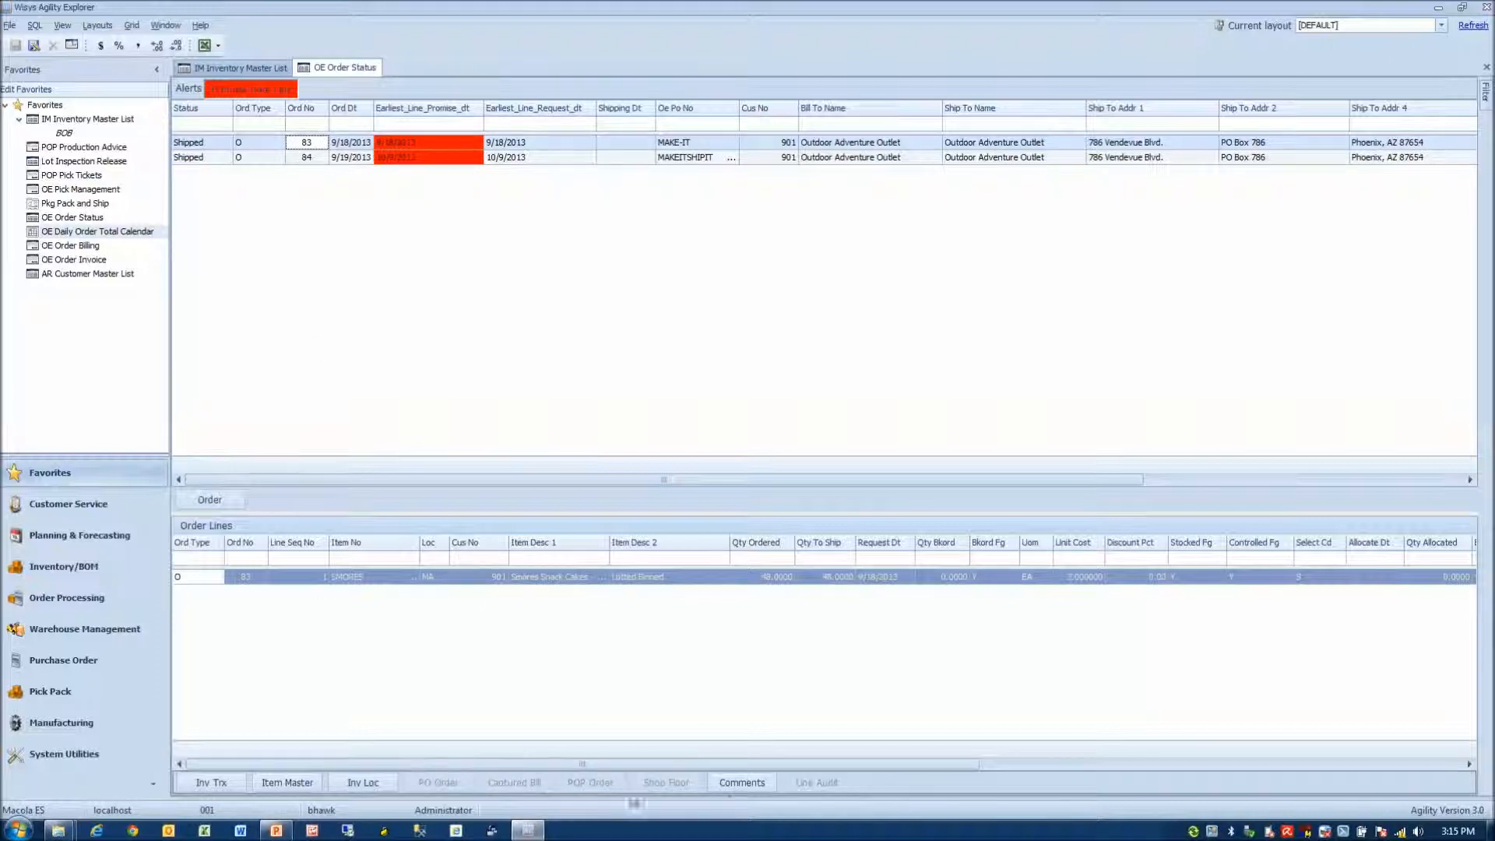
click(749, 783)
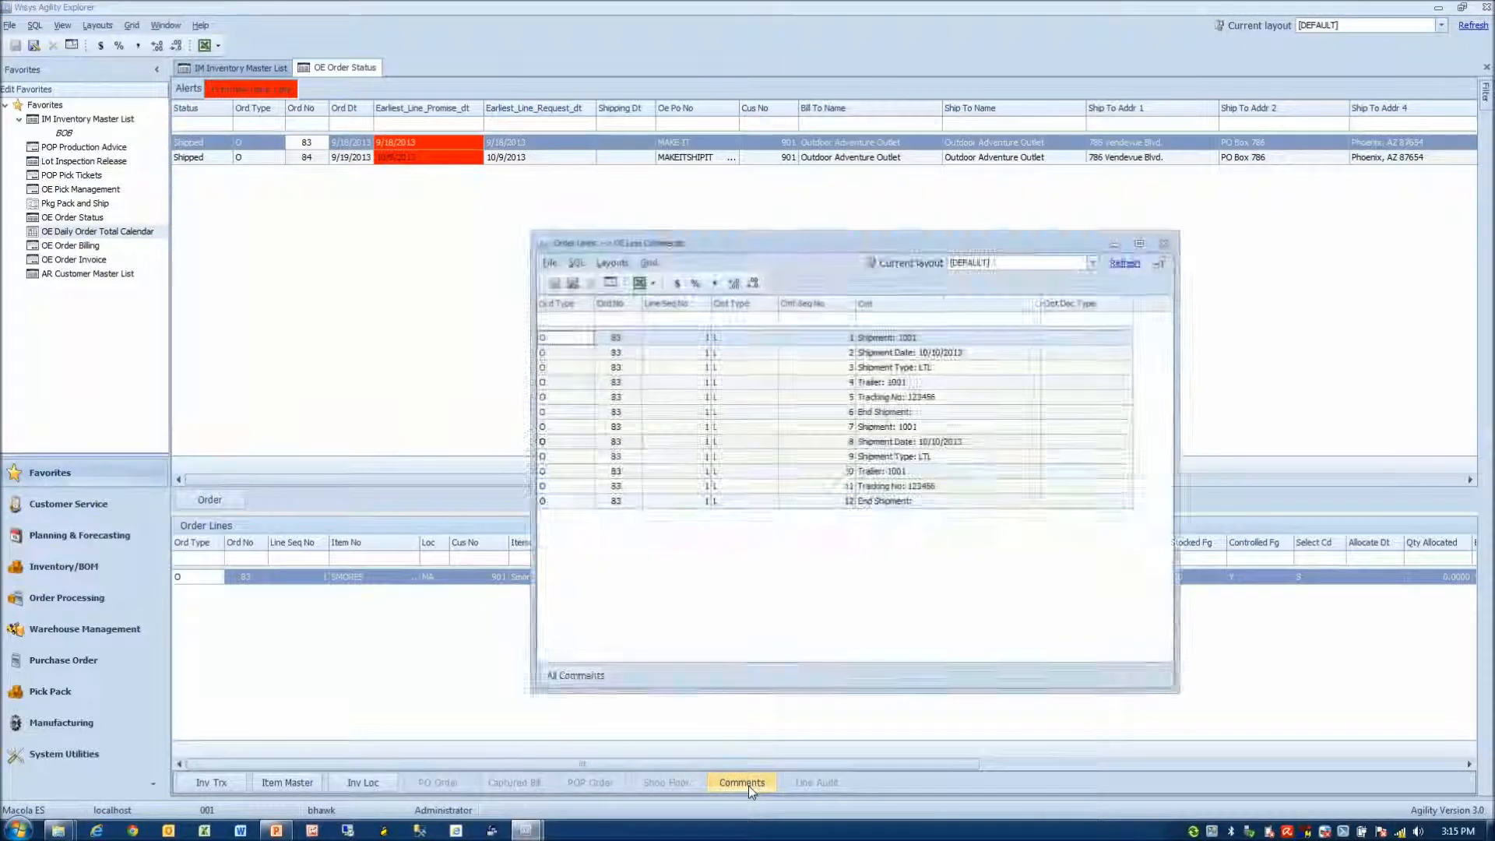
click(1163, 244)
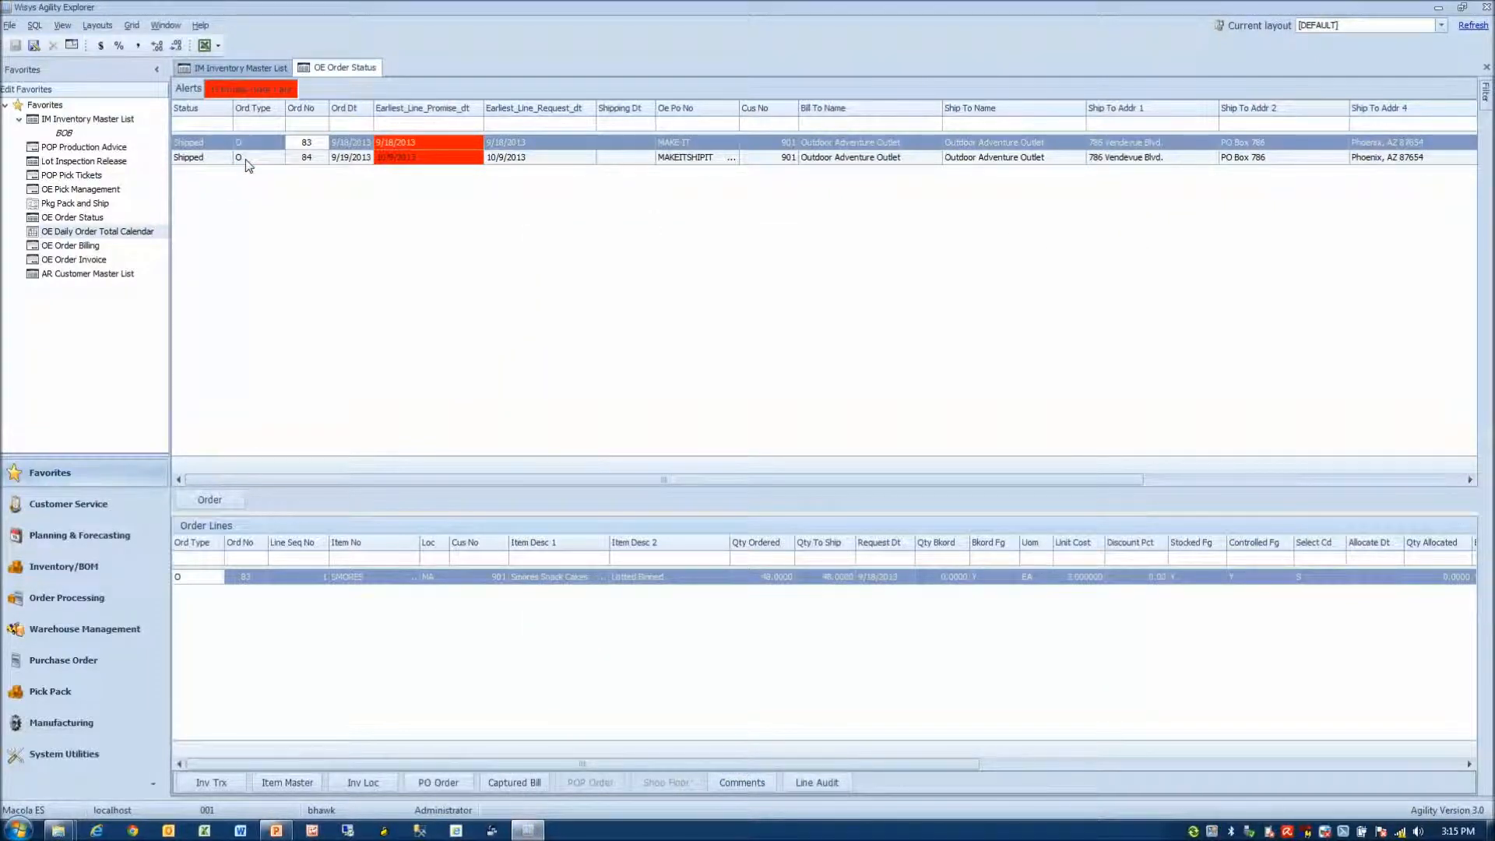
click(244, 158)
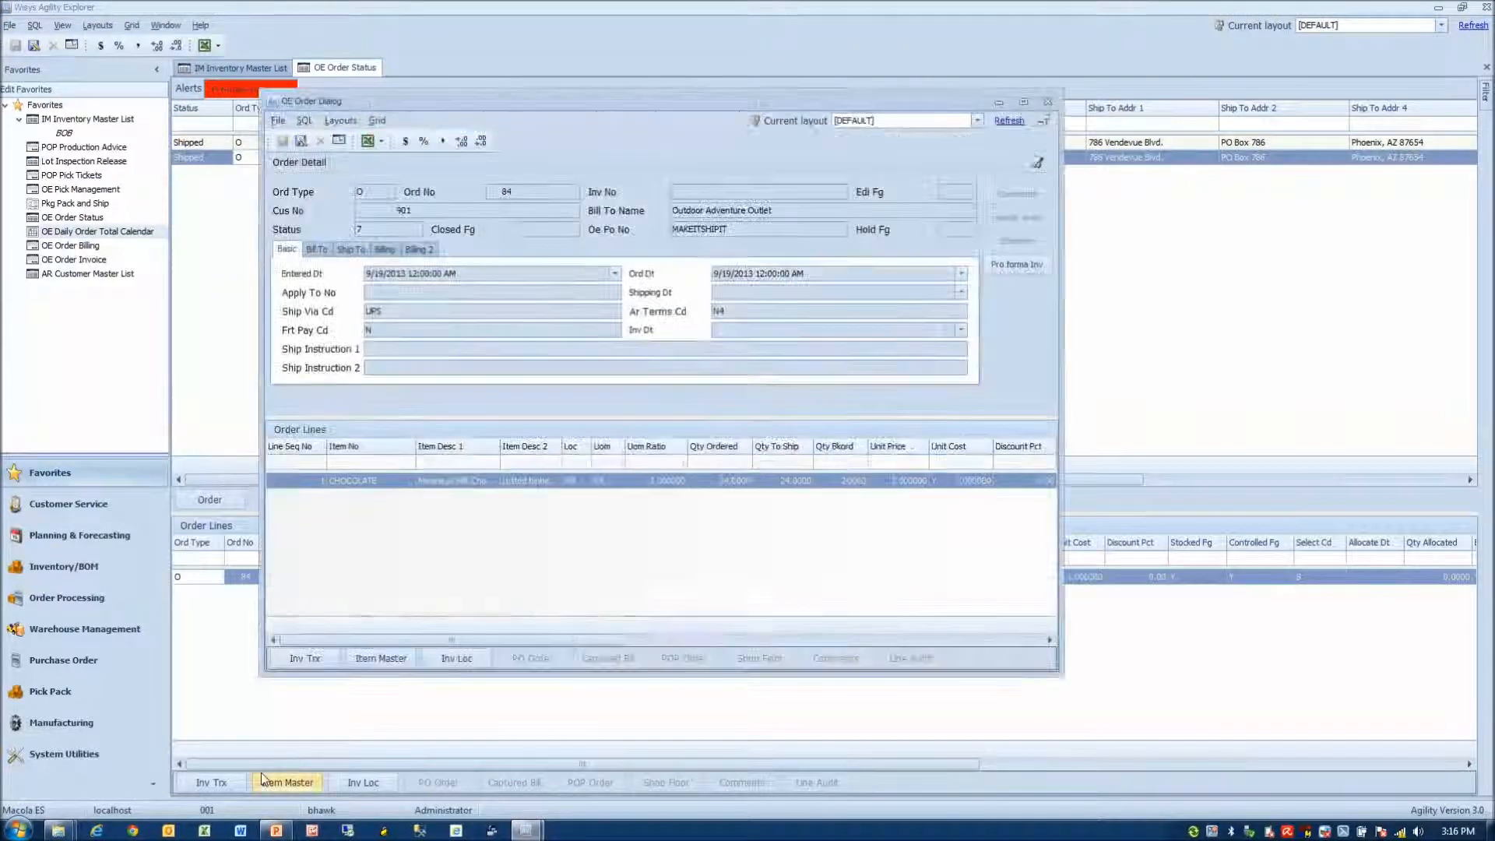
click(1048, 101)
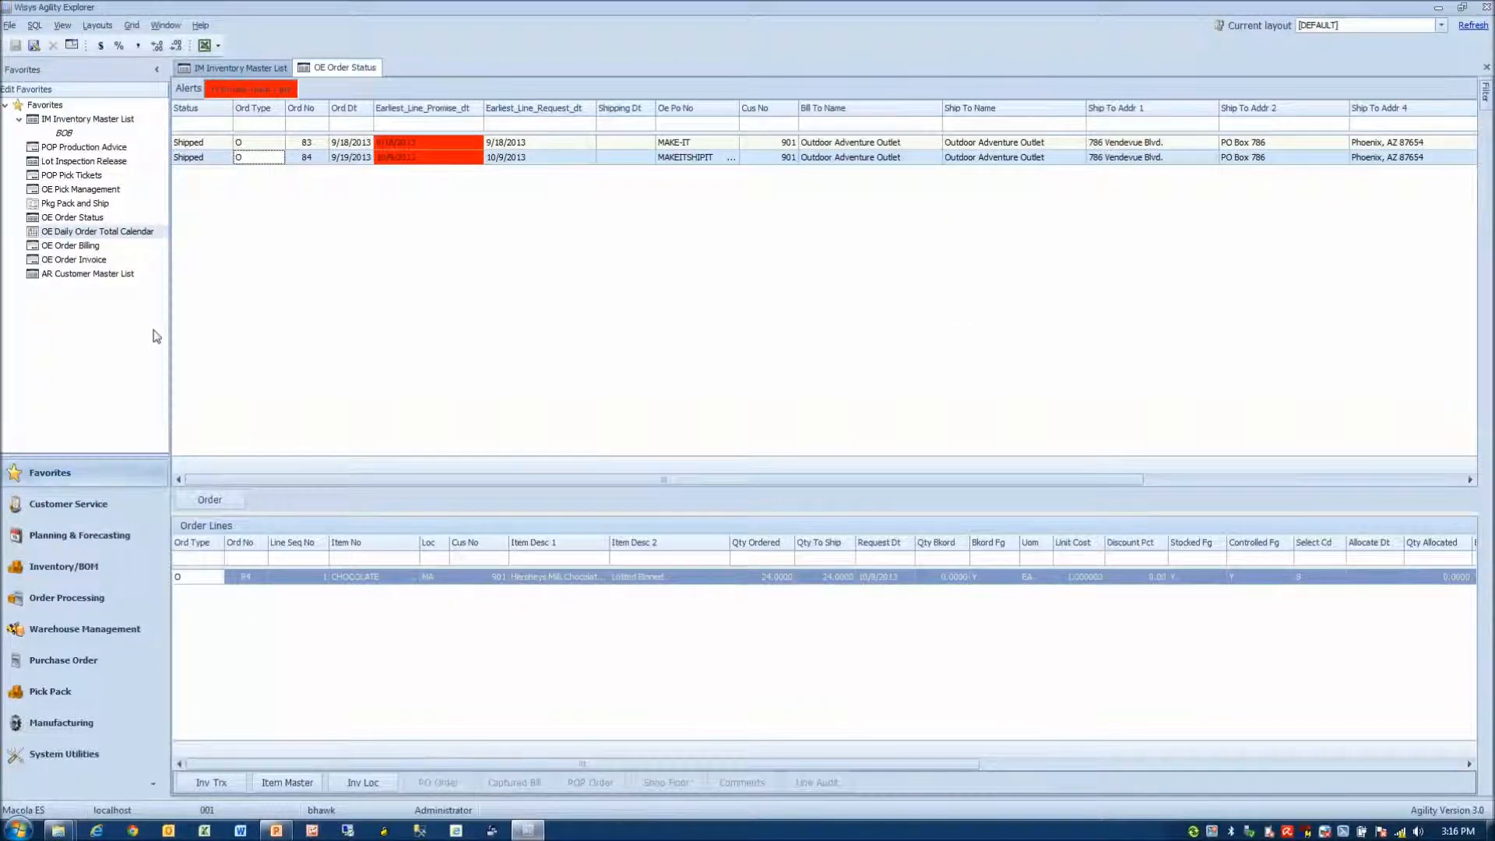
Review the Booked and Shipped totals for October and September 2013 in the OE Daily Order Total Calendar, and close it.
click(107, 233)
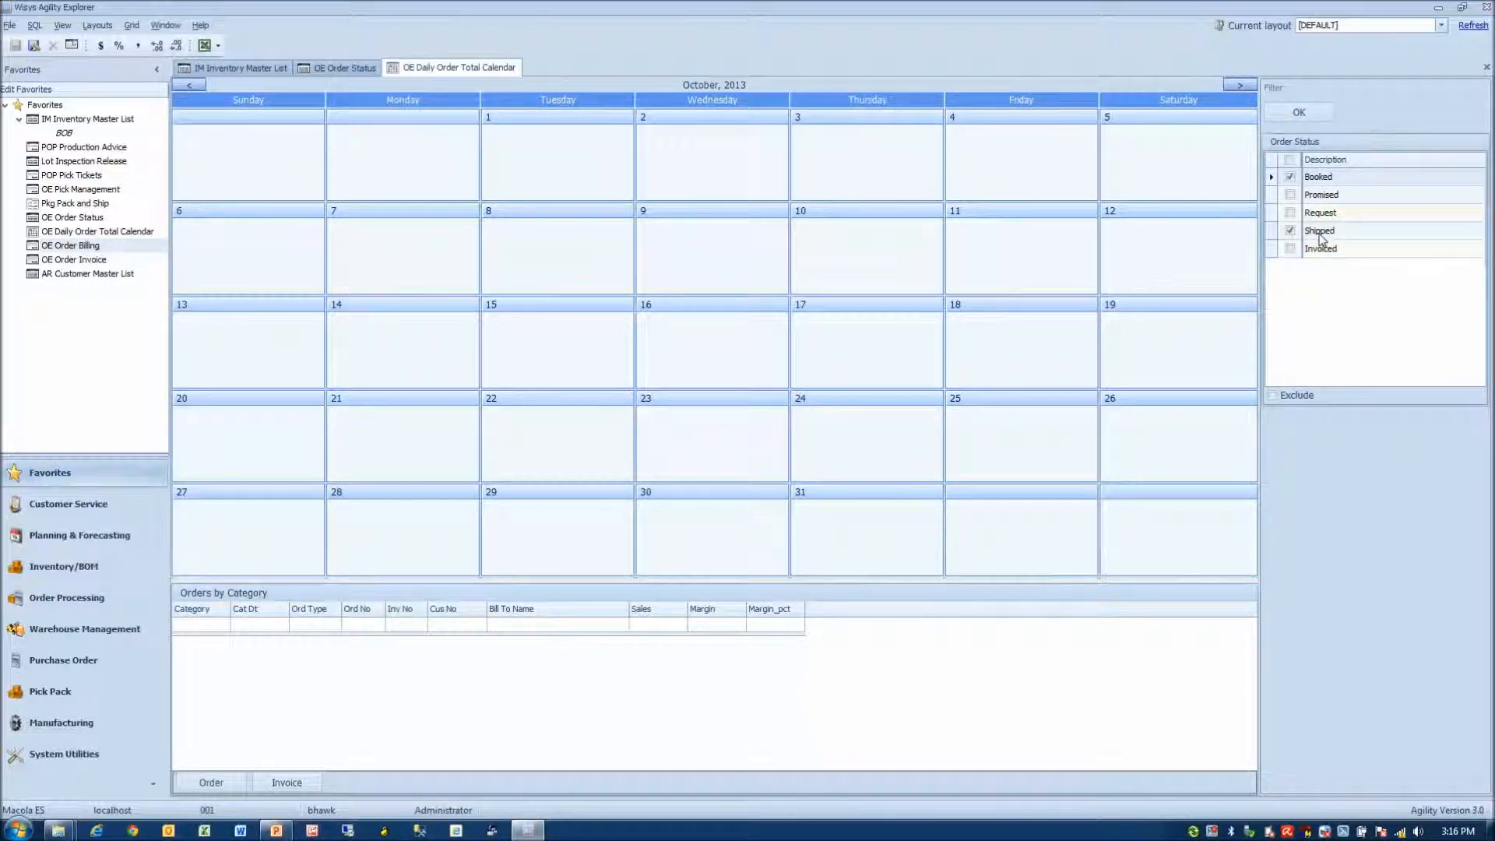
click(1299, 113)
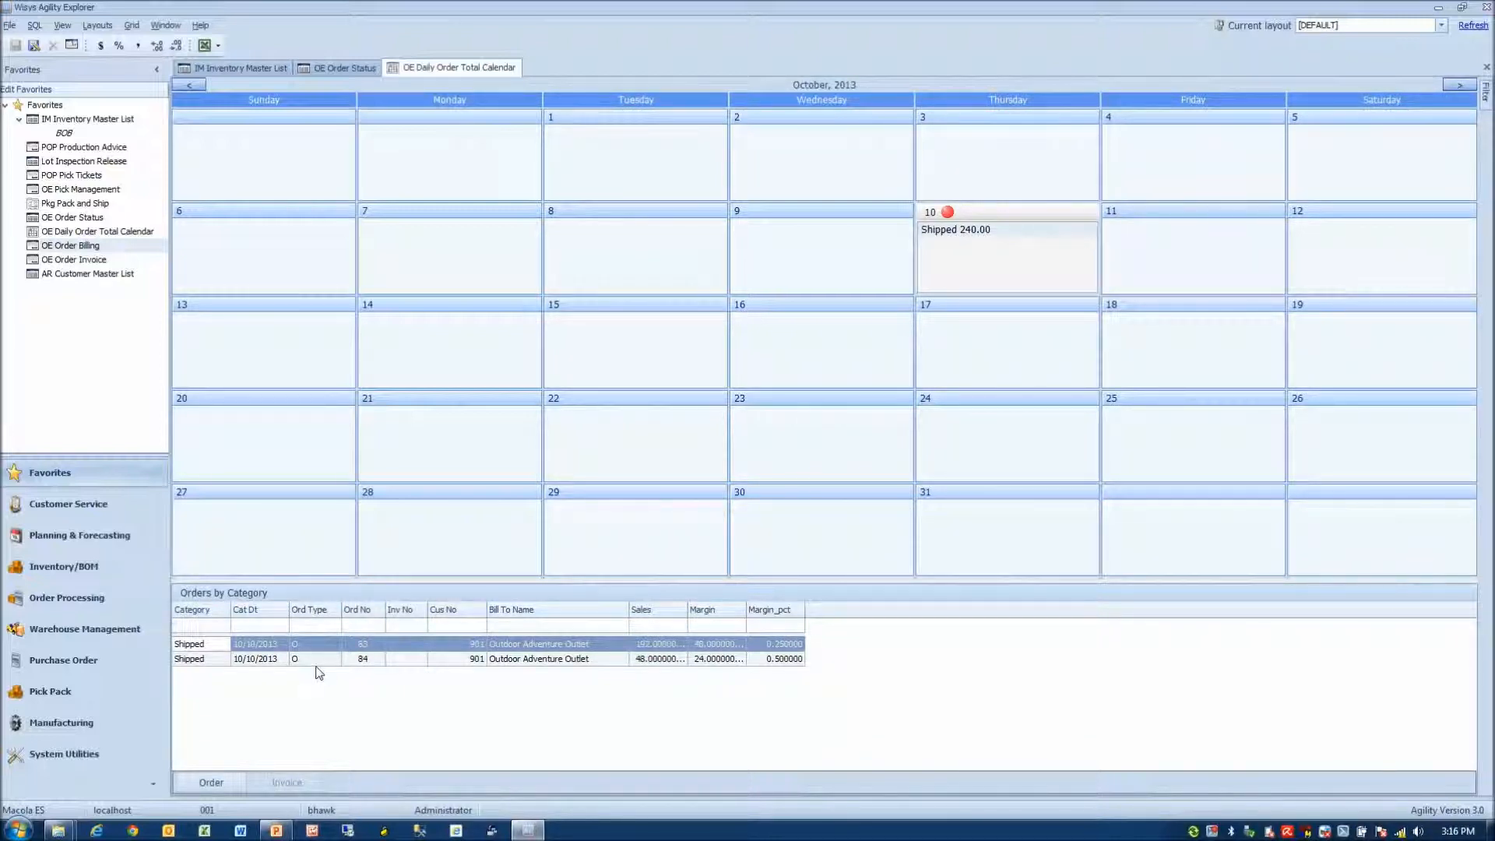
click(187, 85)
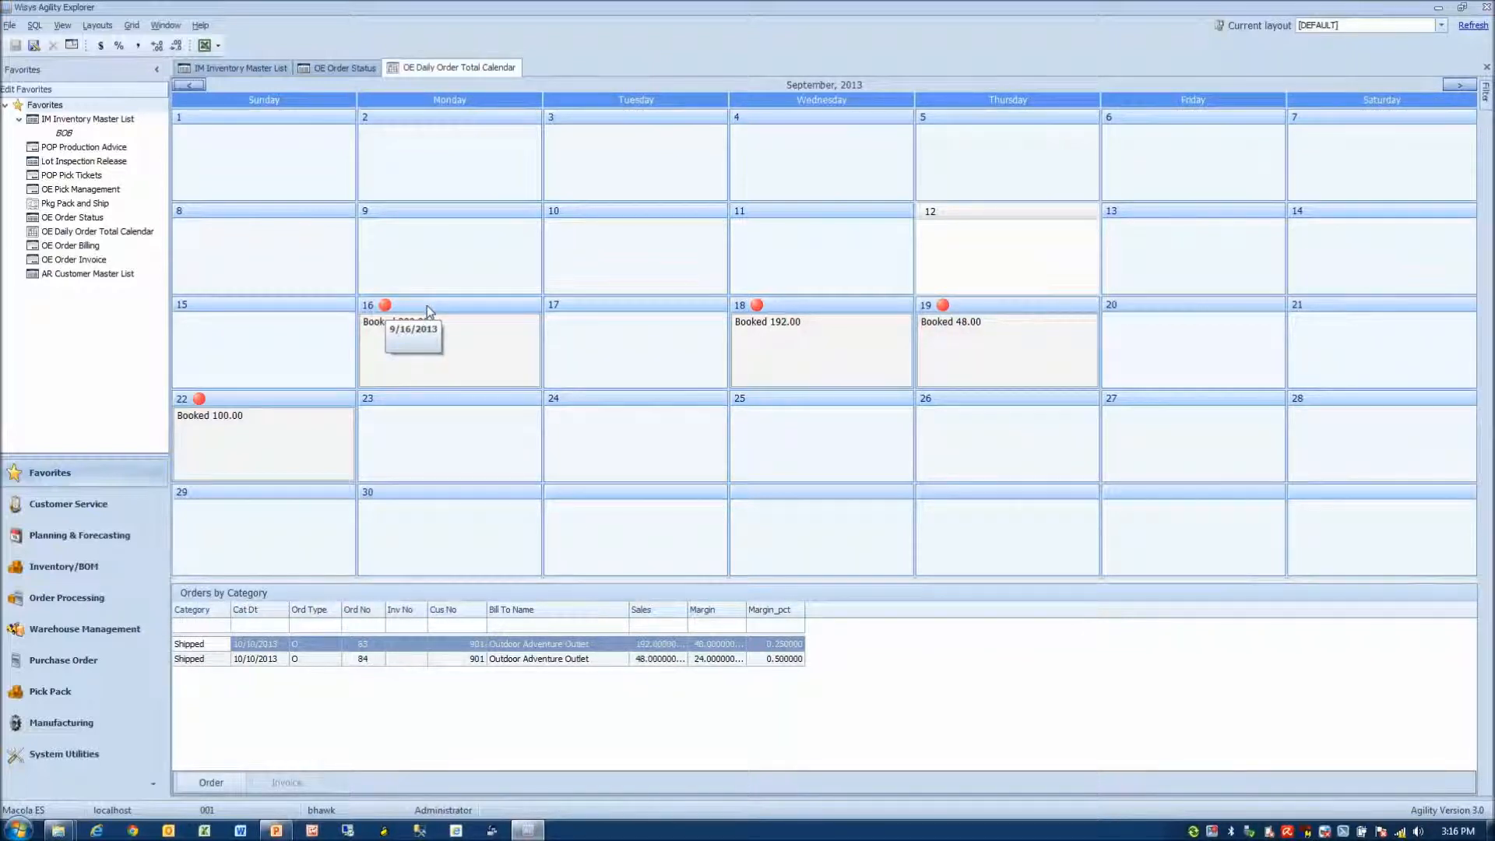
mouse_move(474, 359)
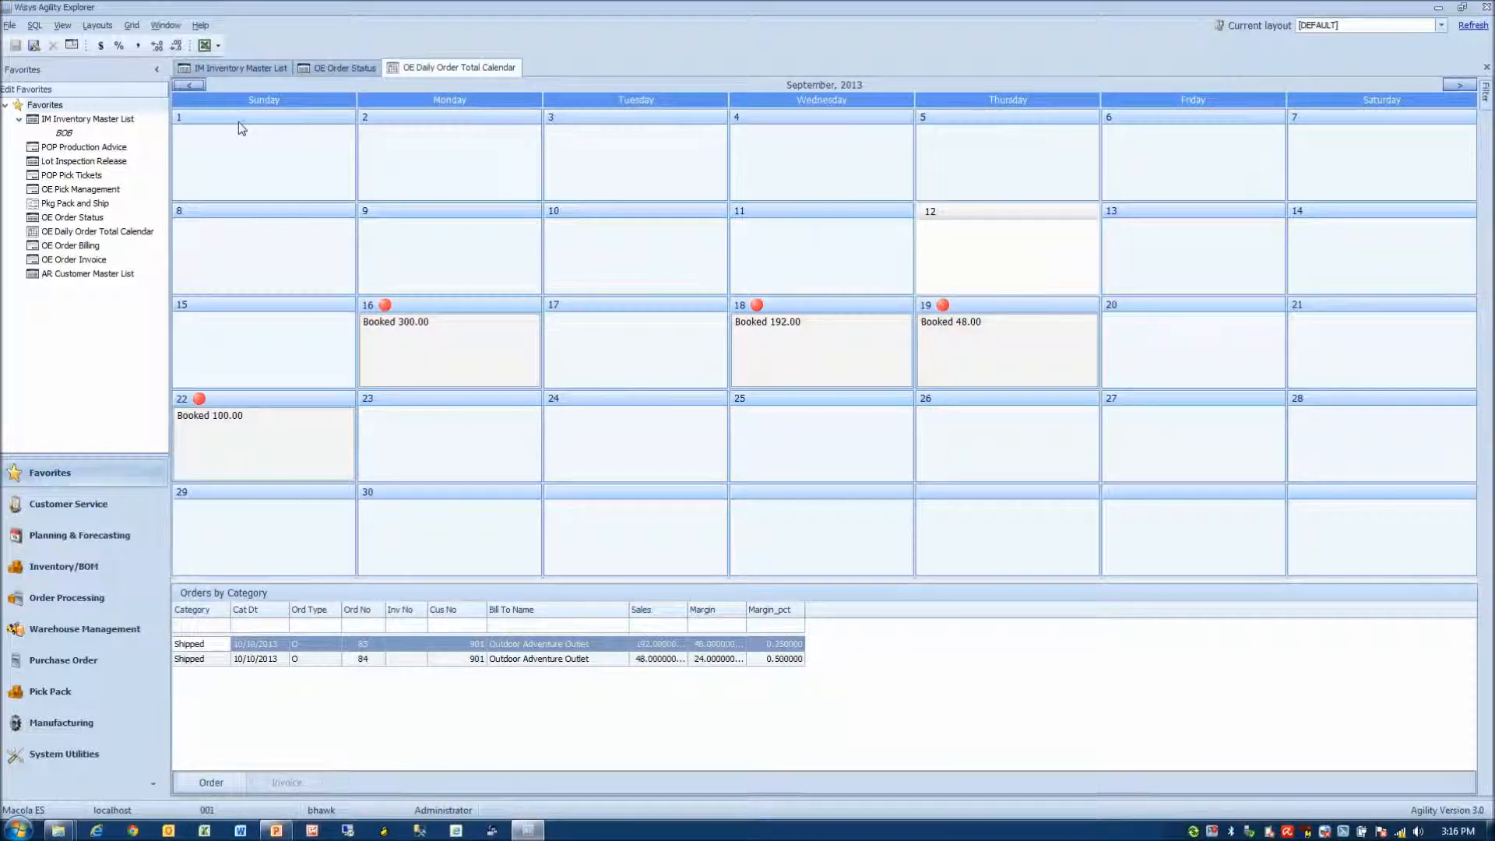
click(1459, 85)
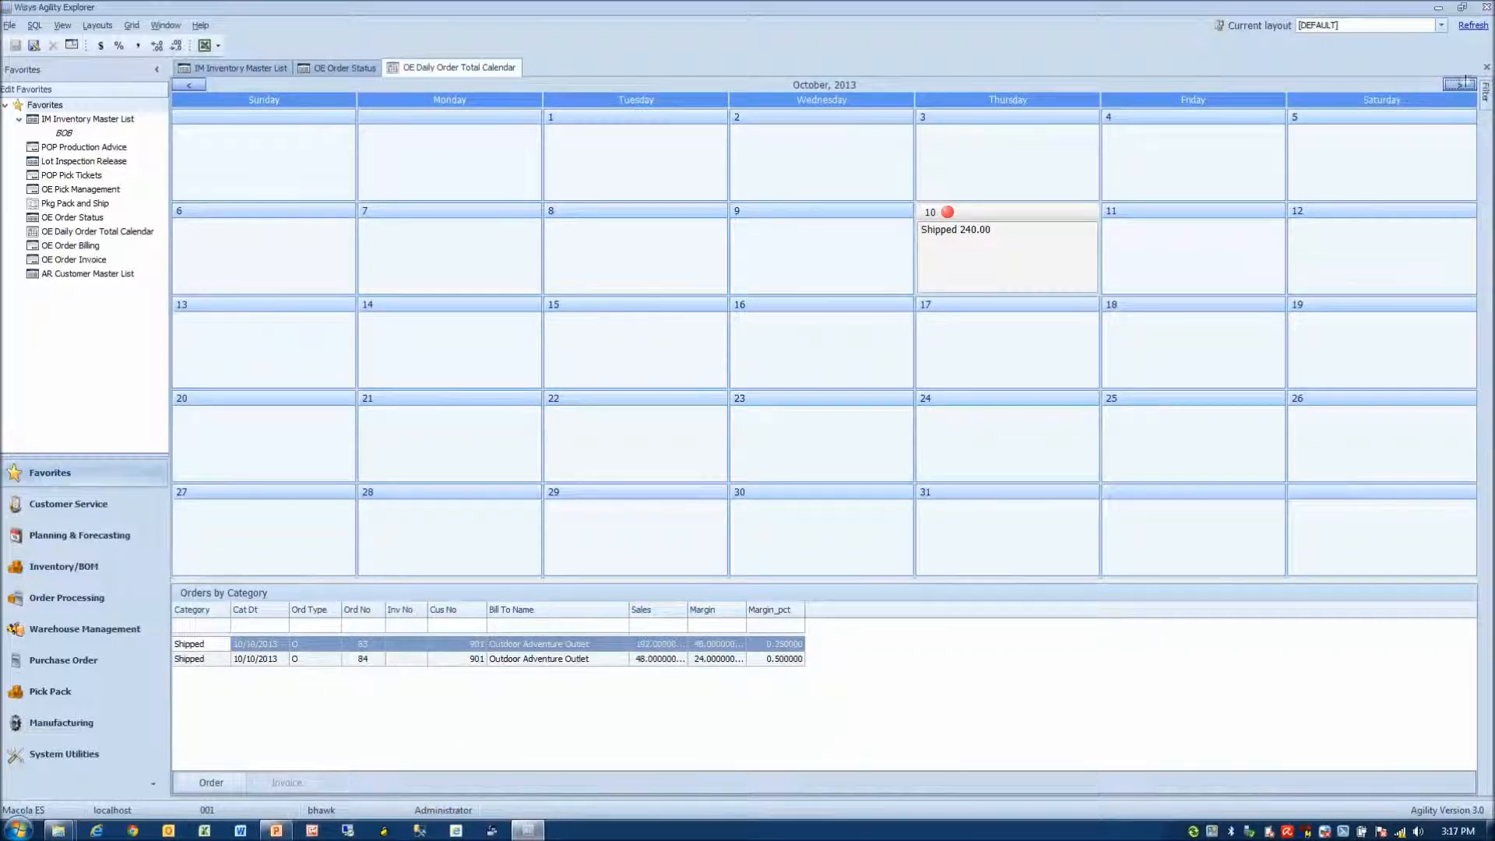
click(1487, 67)
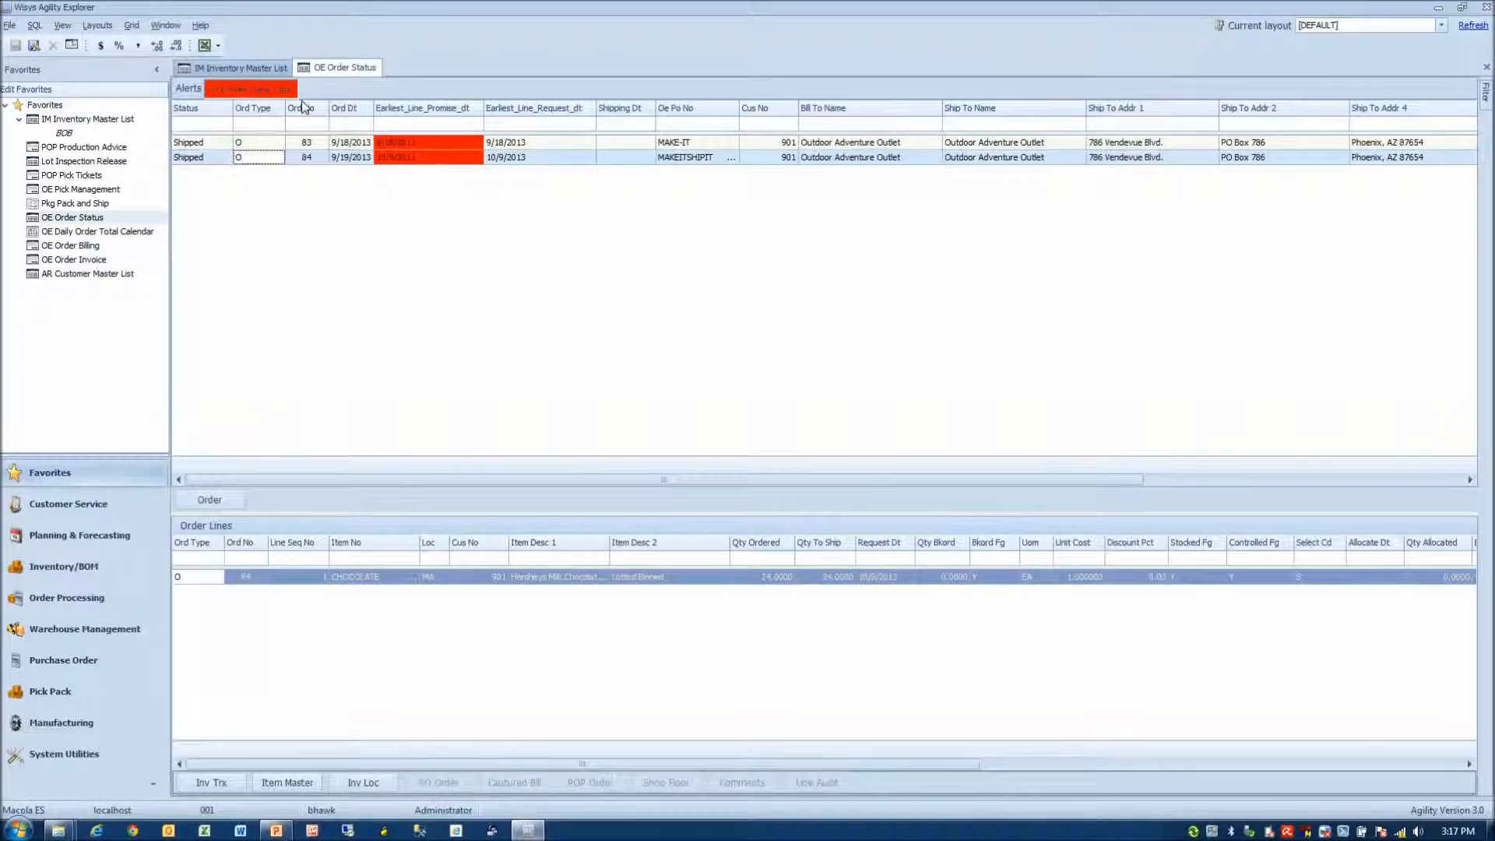
Bill both Outdoor Adventure Outlet orders in OE Order Billing, declining to invoice them immediately.
double_click(82, 246)
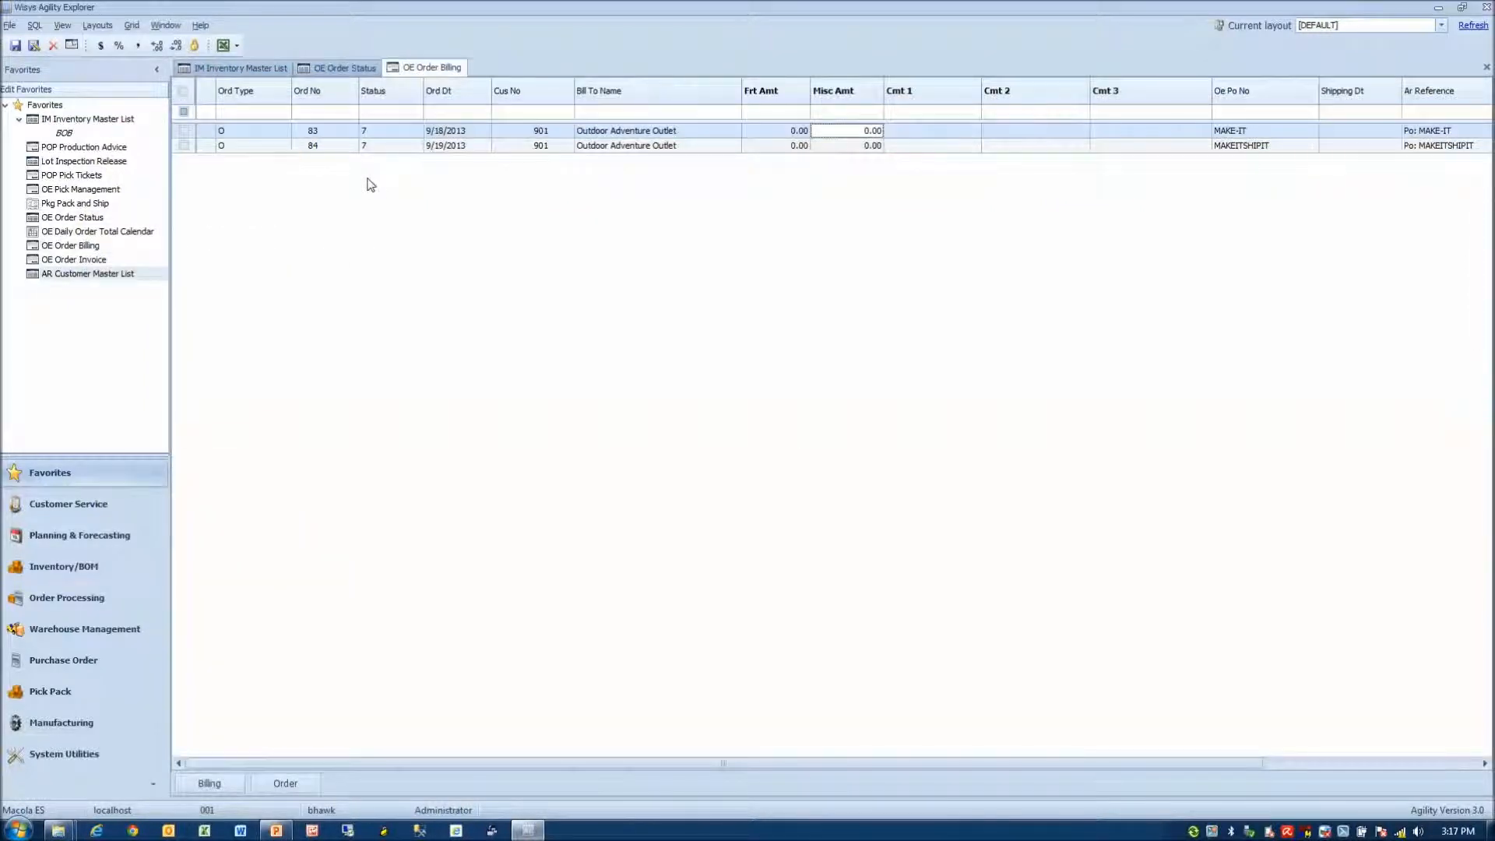
click(184, 130)
click(184, 145)
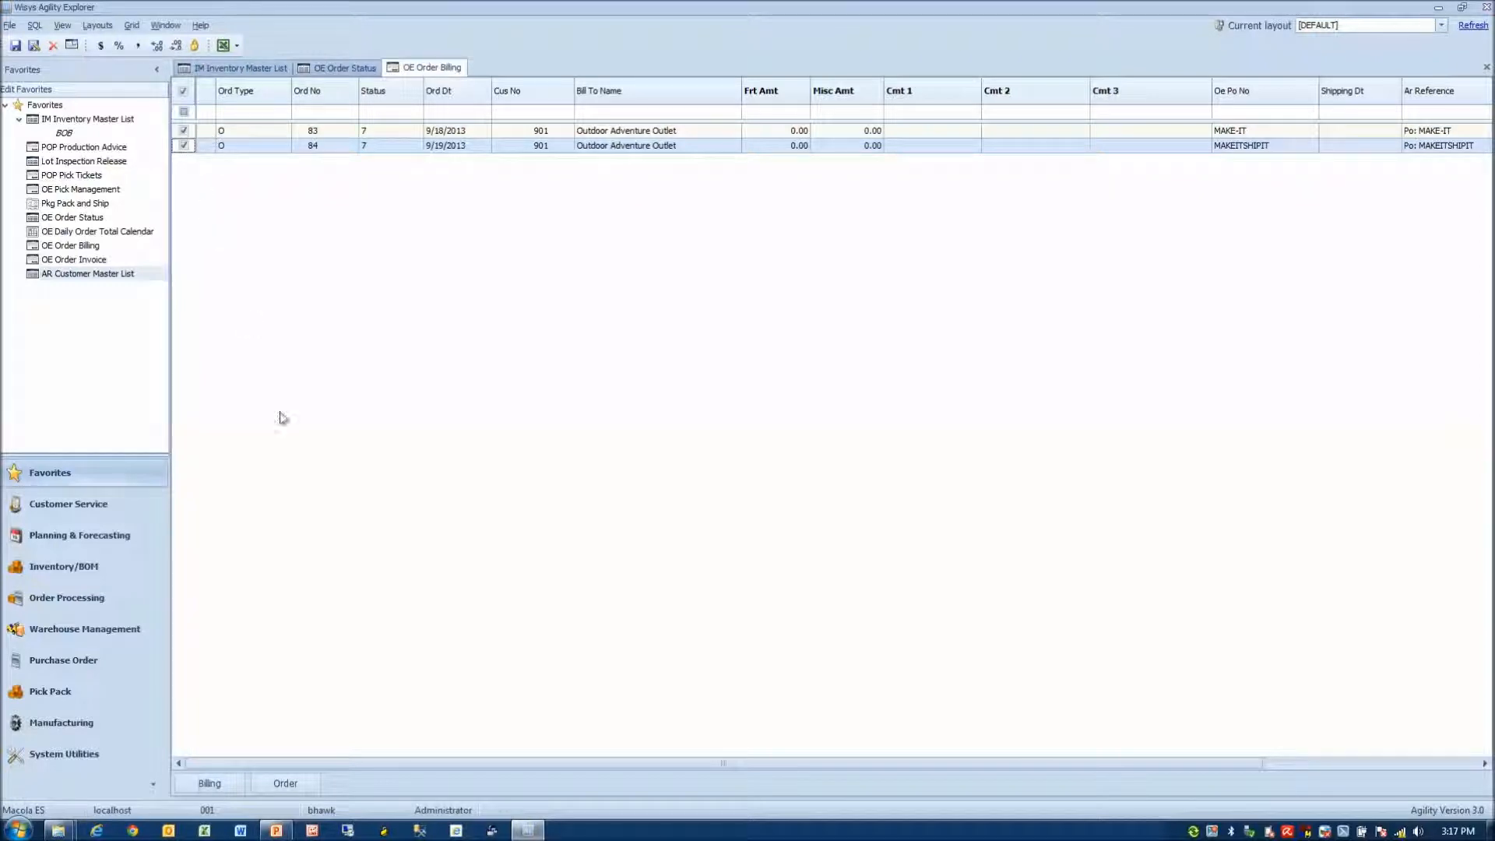
click(214, 790)
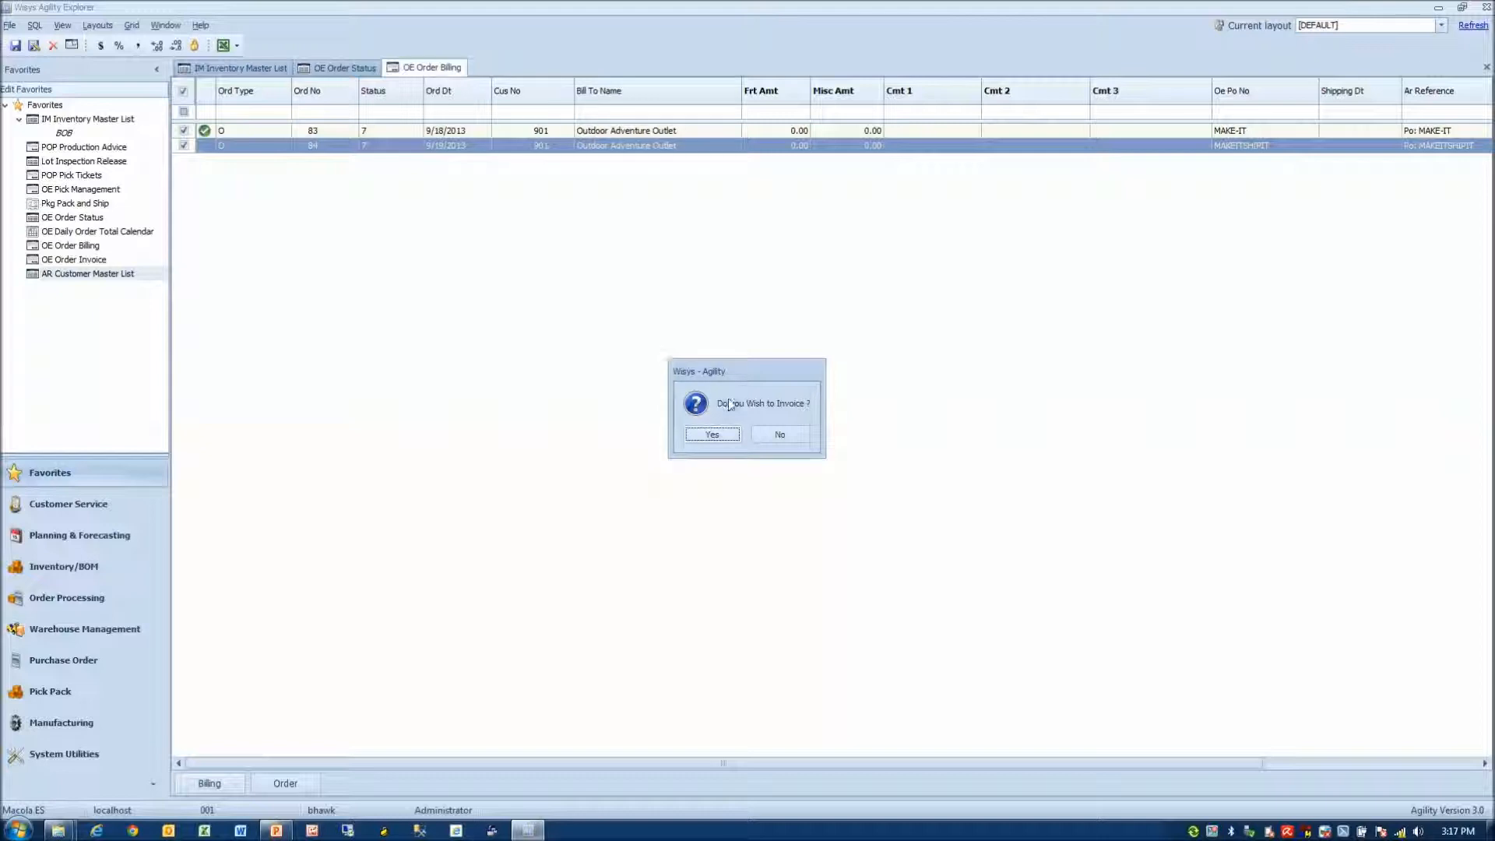
click(787, 440)
click(791, 438)
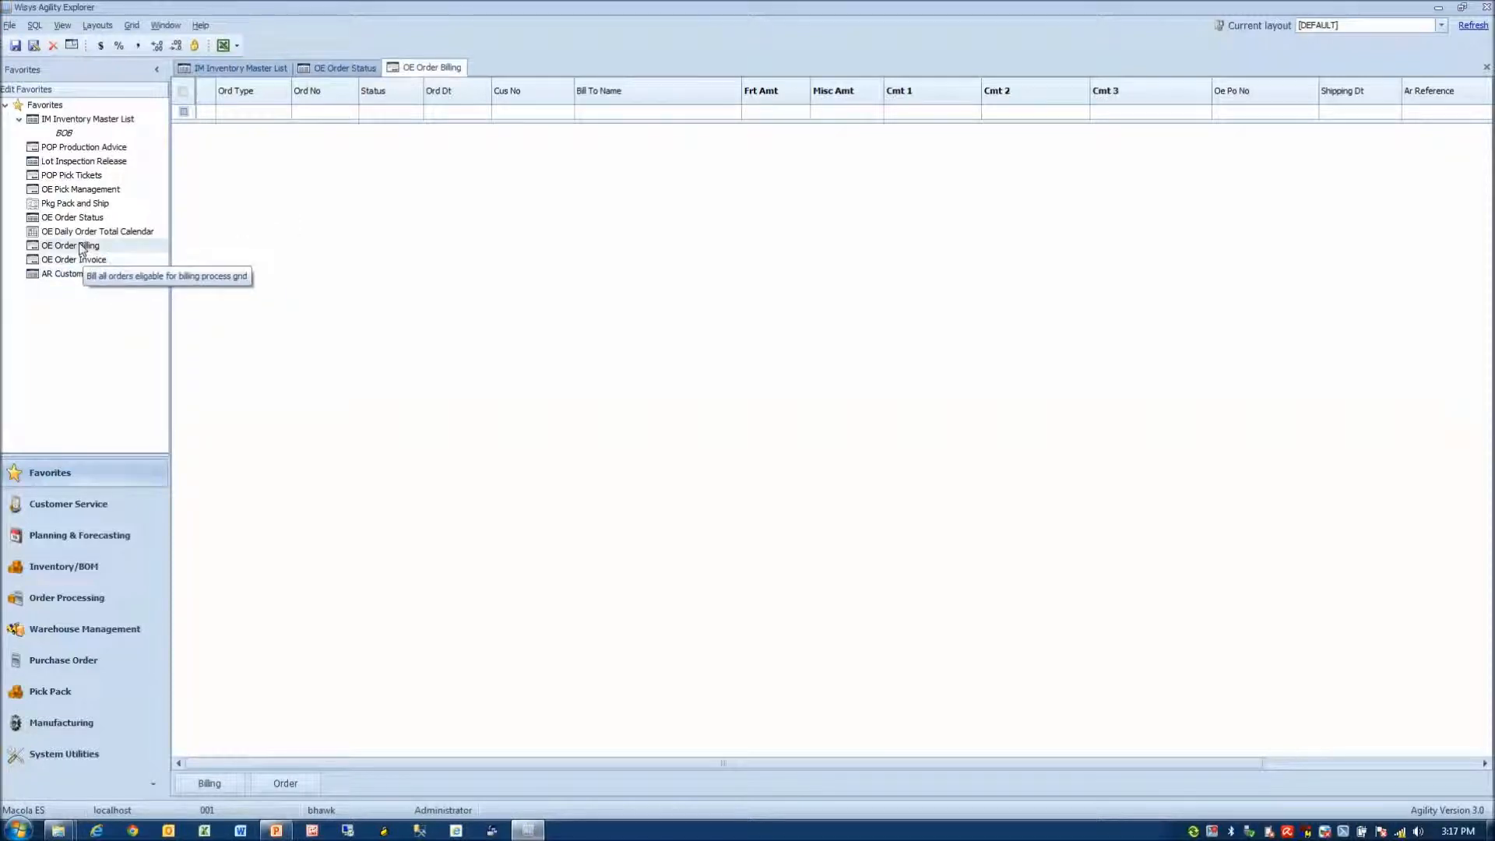
Invoice only the MAKEITSHIPIT order in OE Order Invoice, review the generated invoice and close it.
click(48, 259)
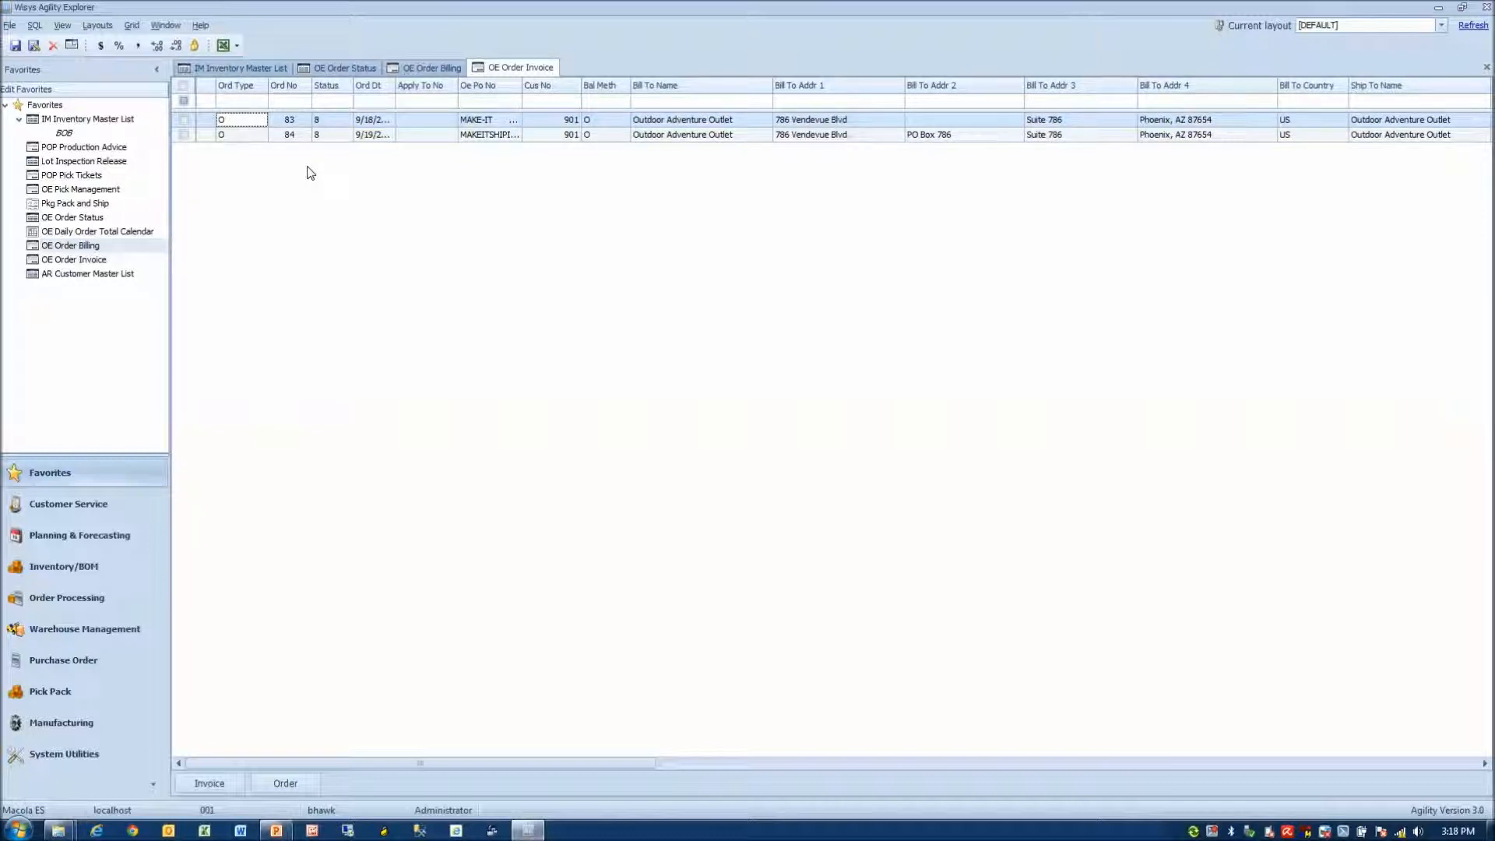
click(184, 134)
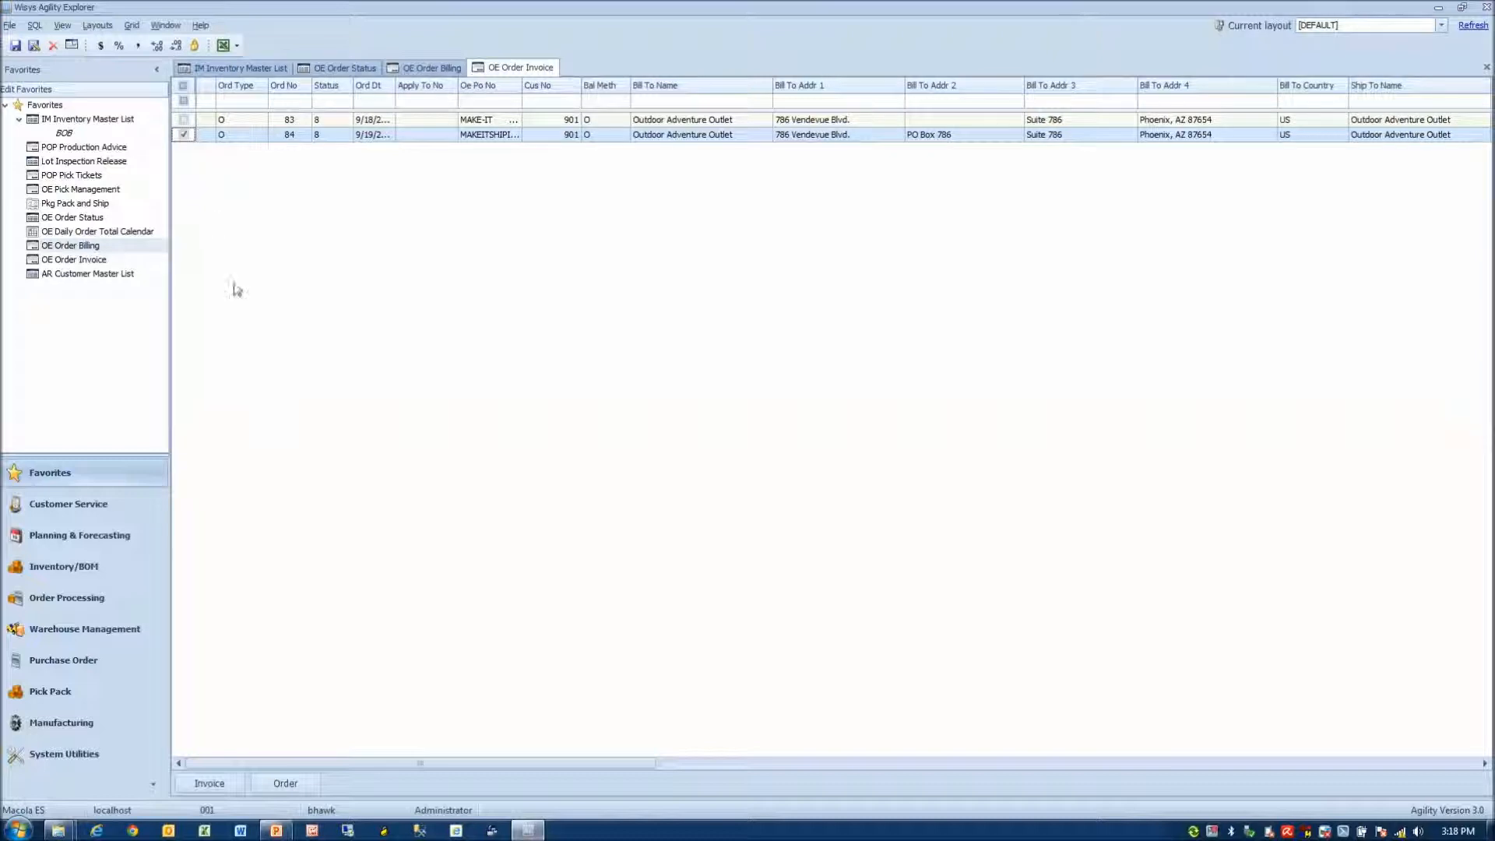
click(210, 783)
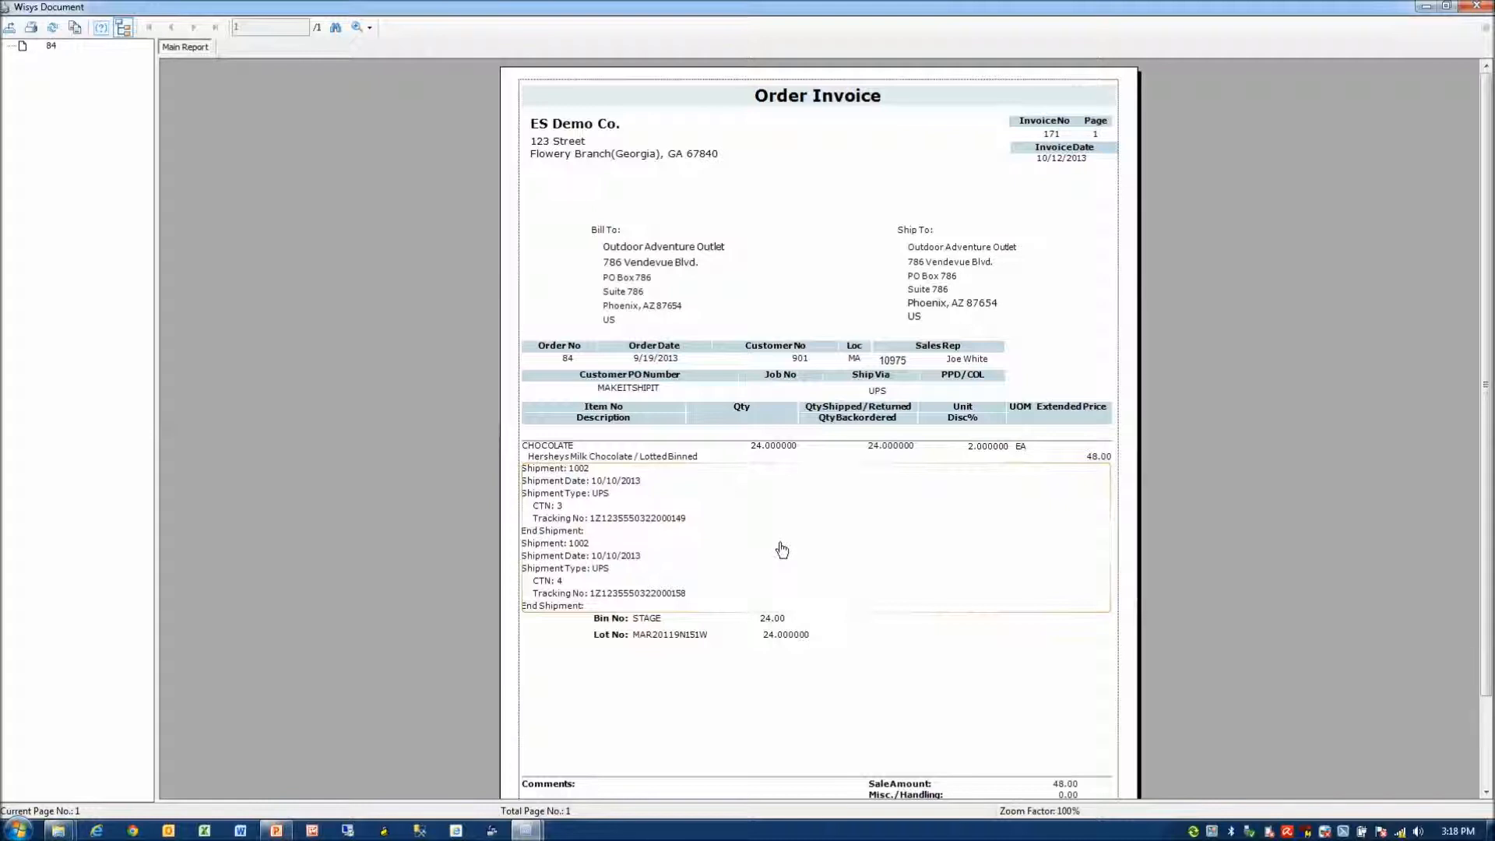
scroll(781, 550, down, 3)
scroll(781, 551, up, 3)
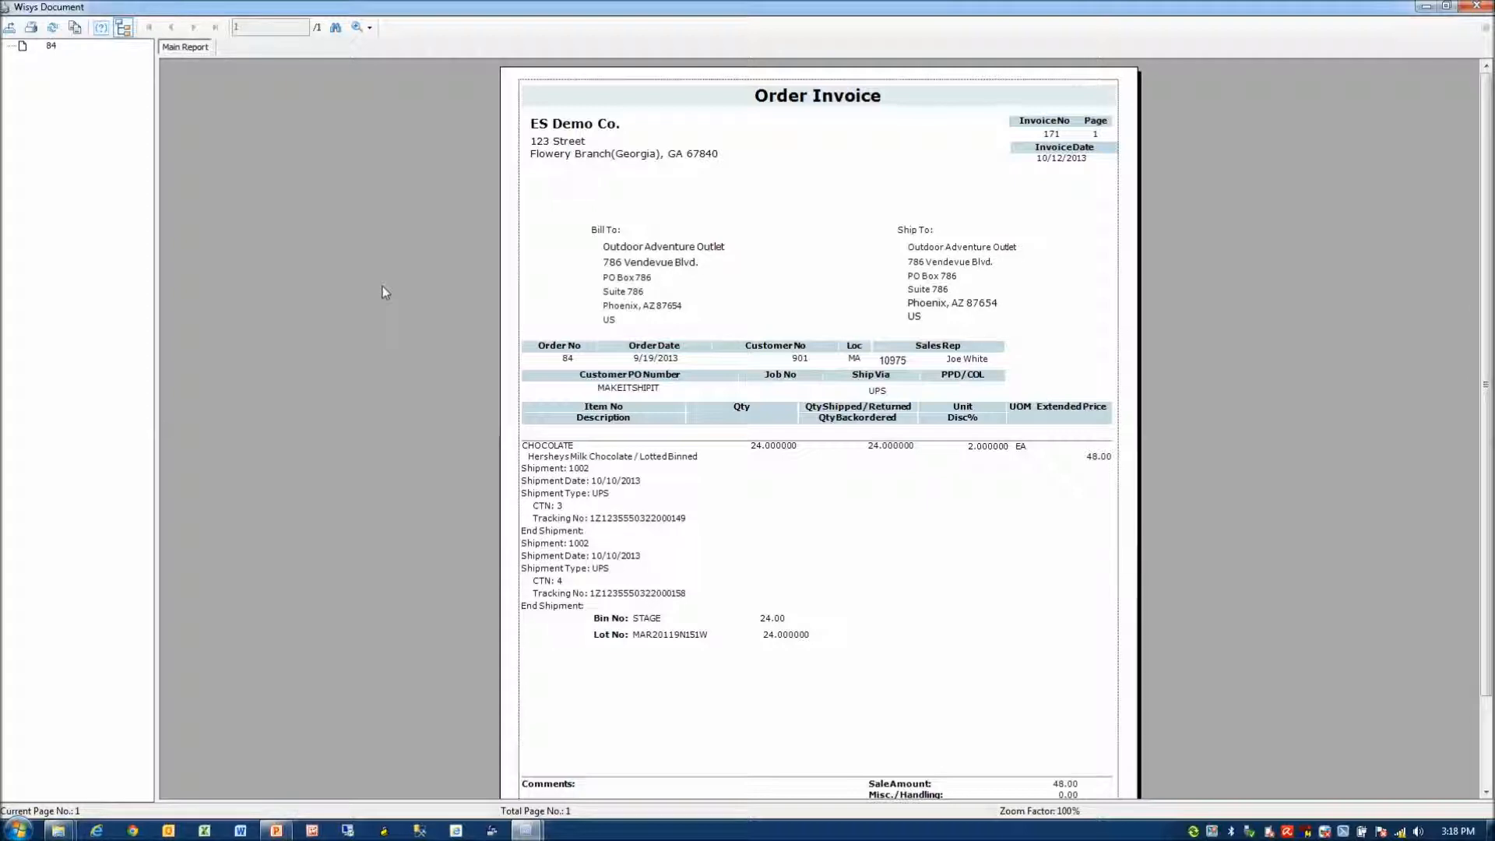
click(1483, 8)
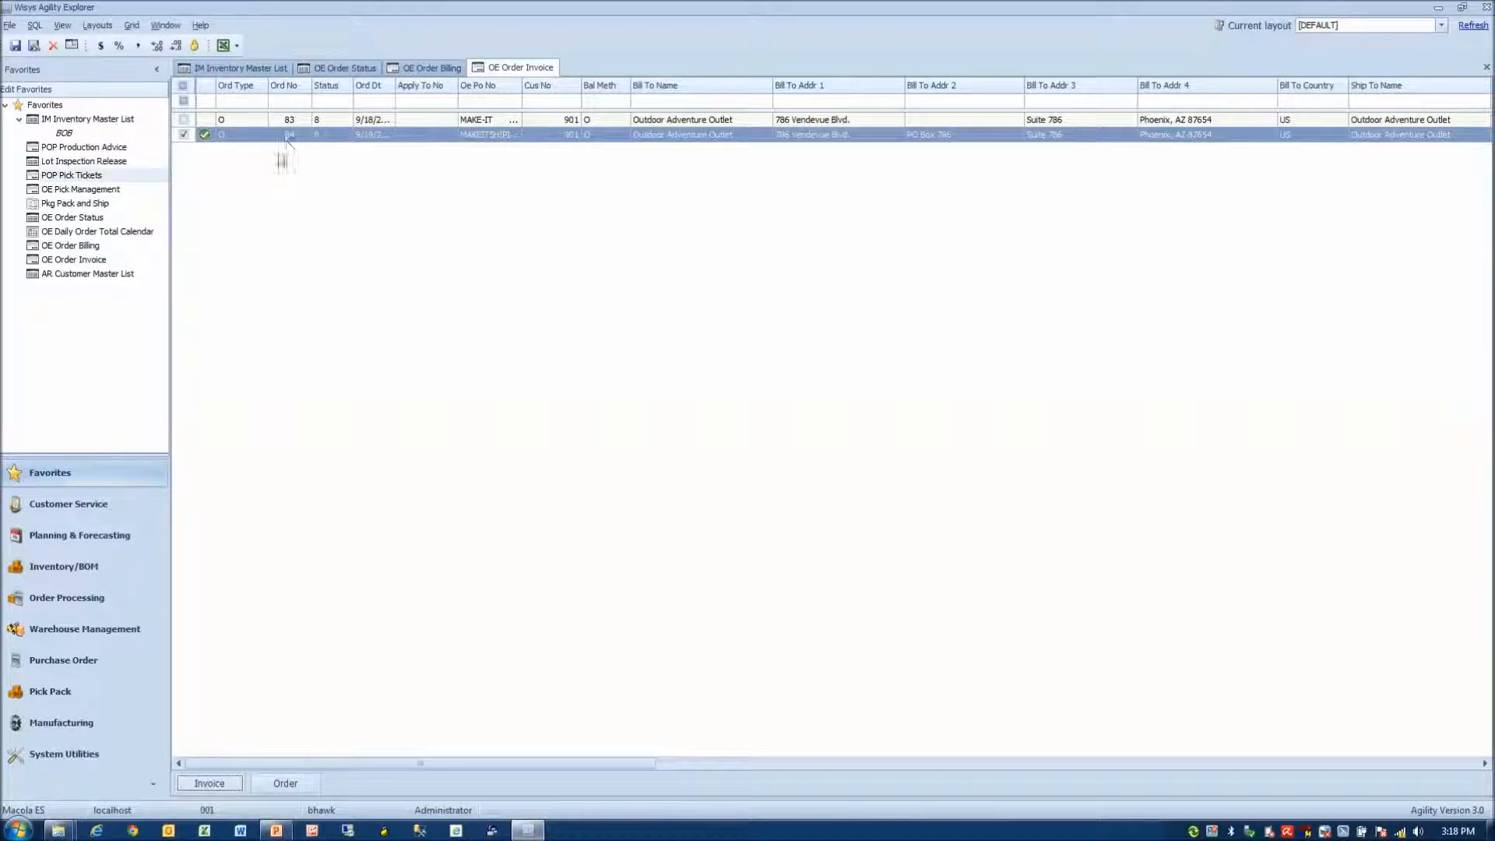
Open the customer aging card for Outdoor Adventure Outlet from the AR Customer Master List.
click(80, 274)
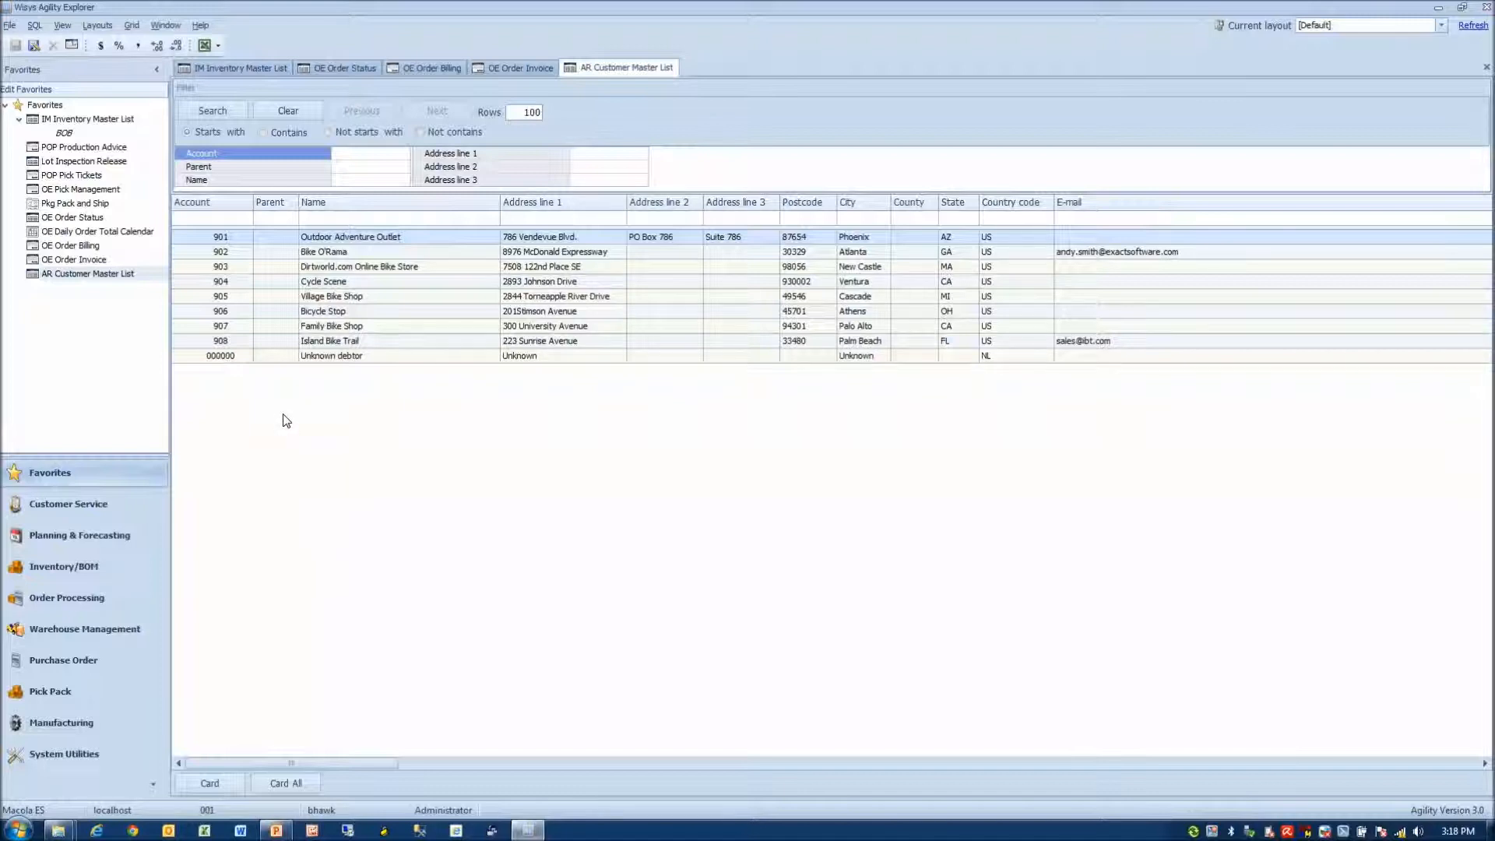
click(220, 237)
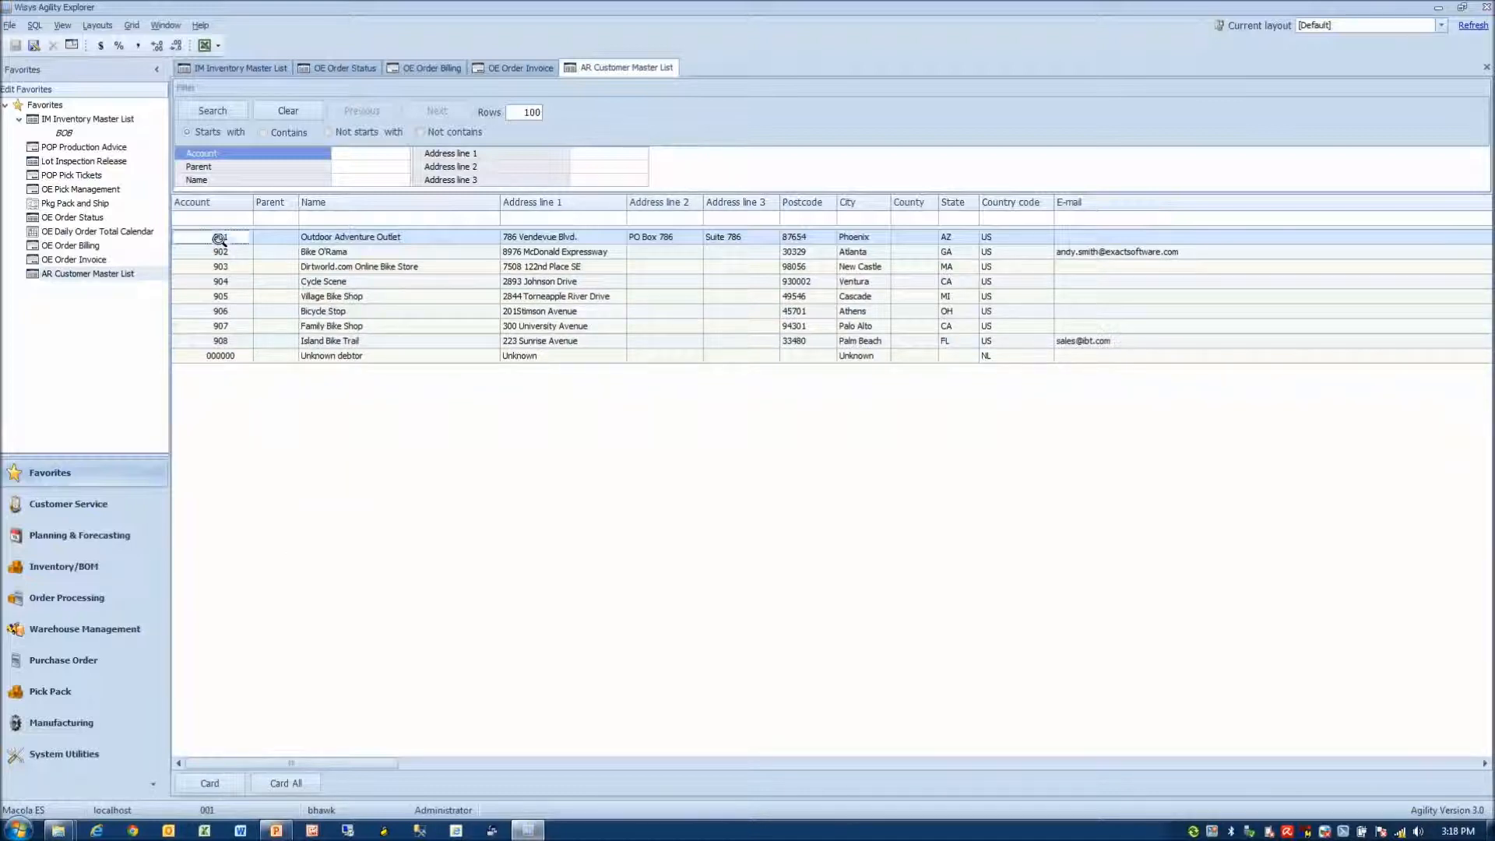
click(218, 791)
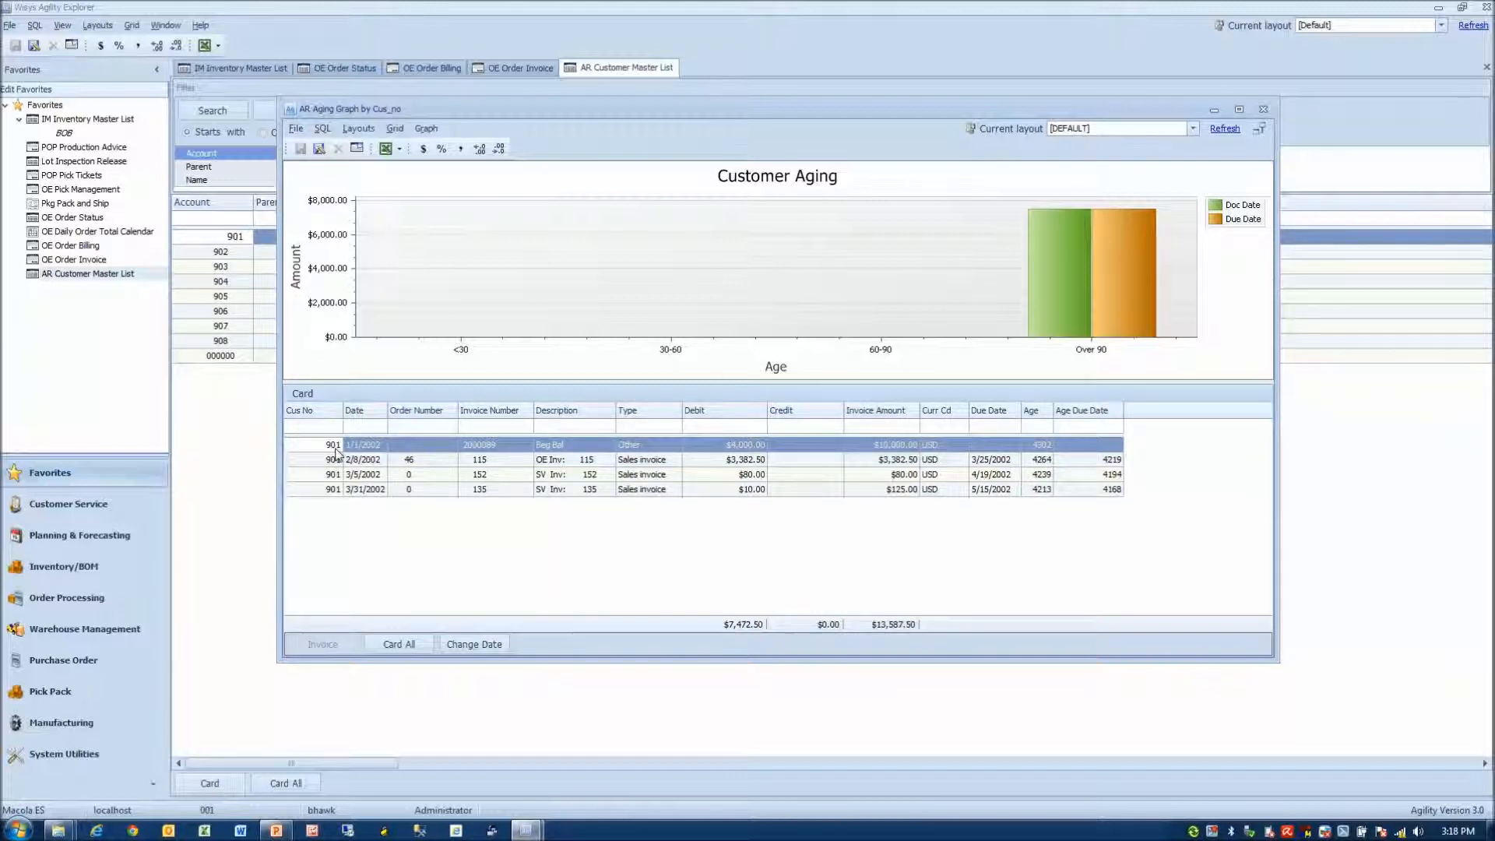
Review the order detail and reprinted document of the 2/8/2002 sales invoice, closing them and the customer aging graph.
click(500, 461)
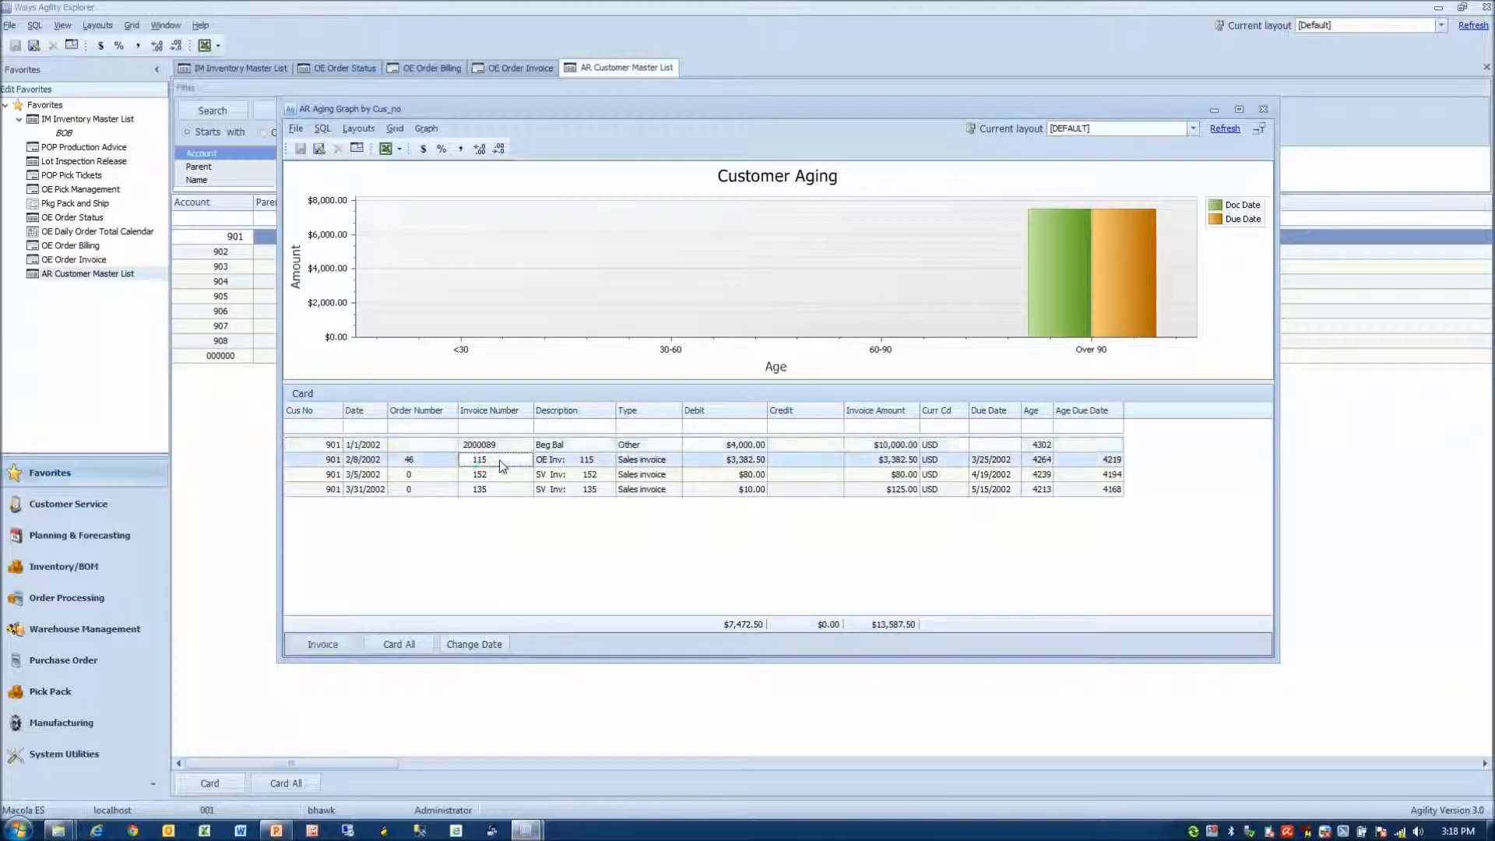
click(322, 647)
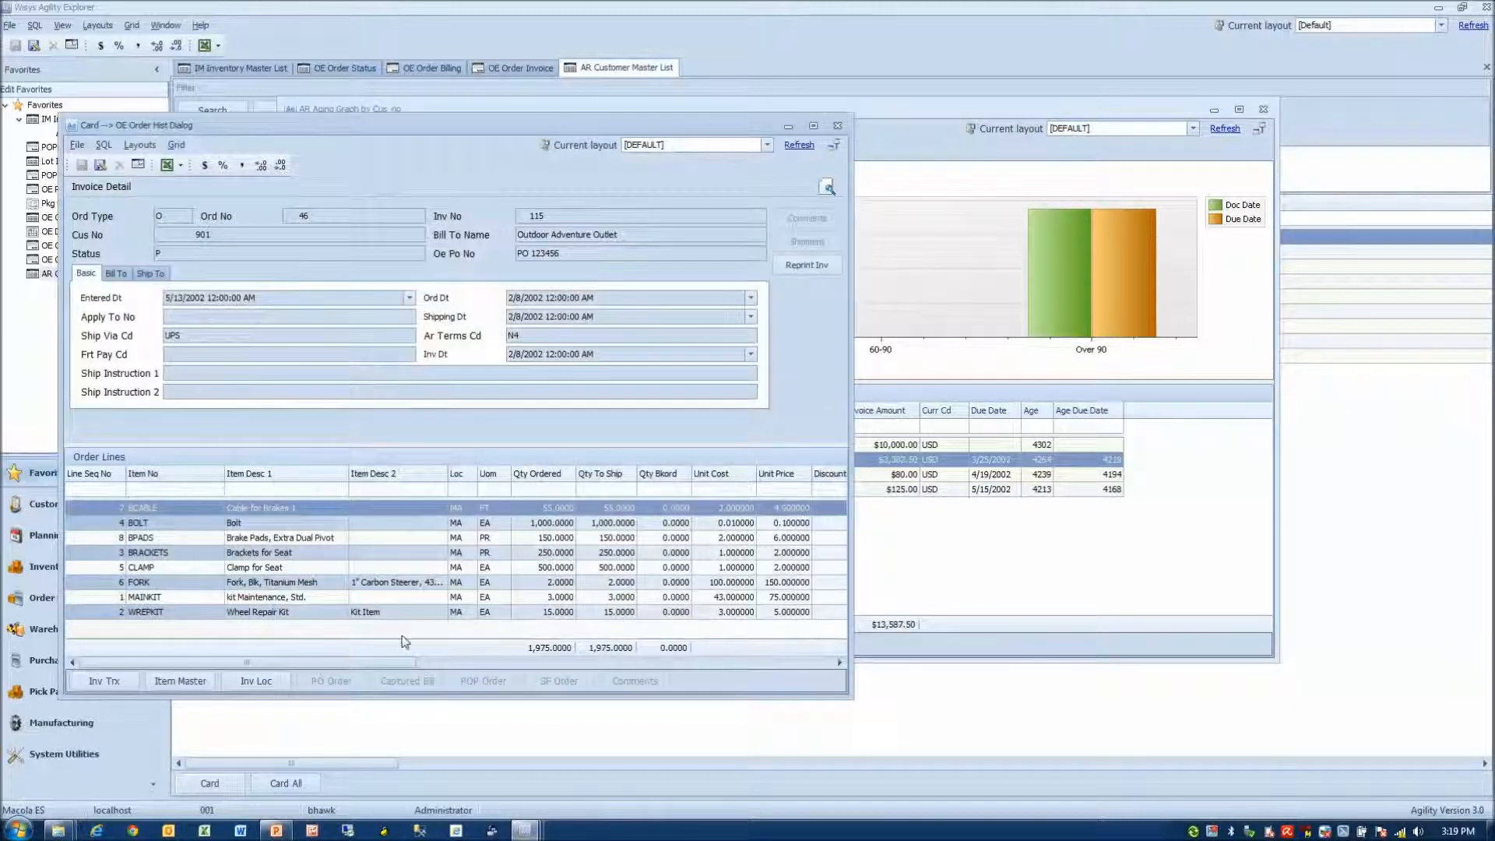
click(807, 265)
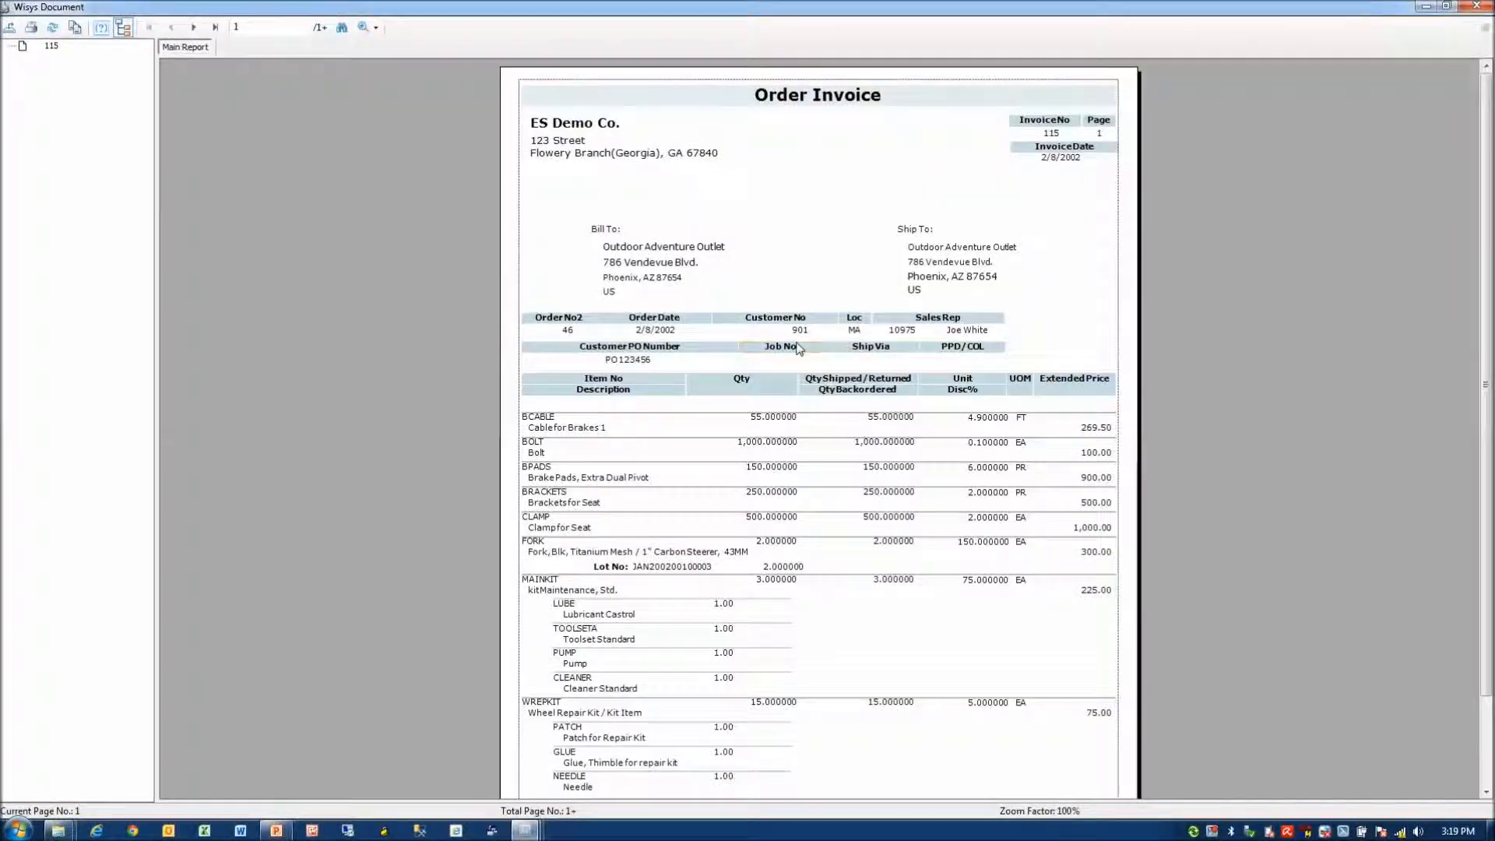
scroll(854, 371, down, 3)
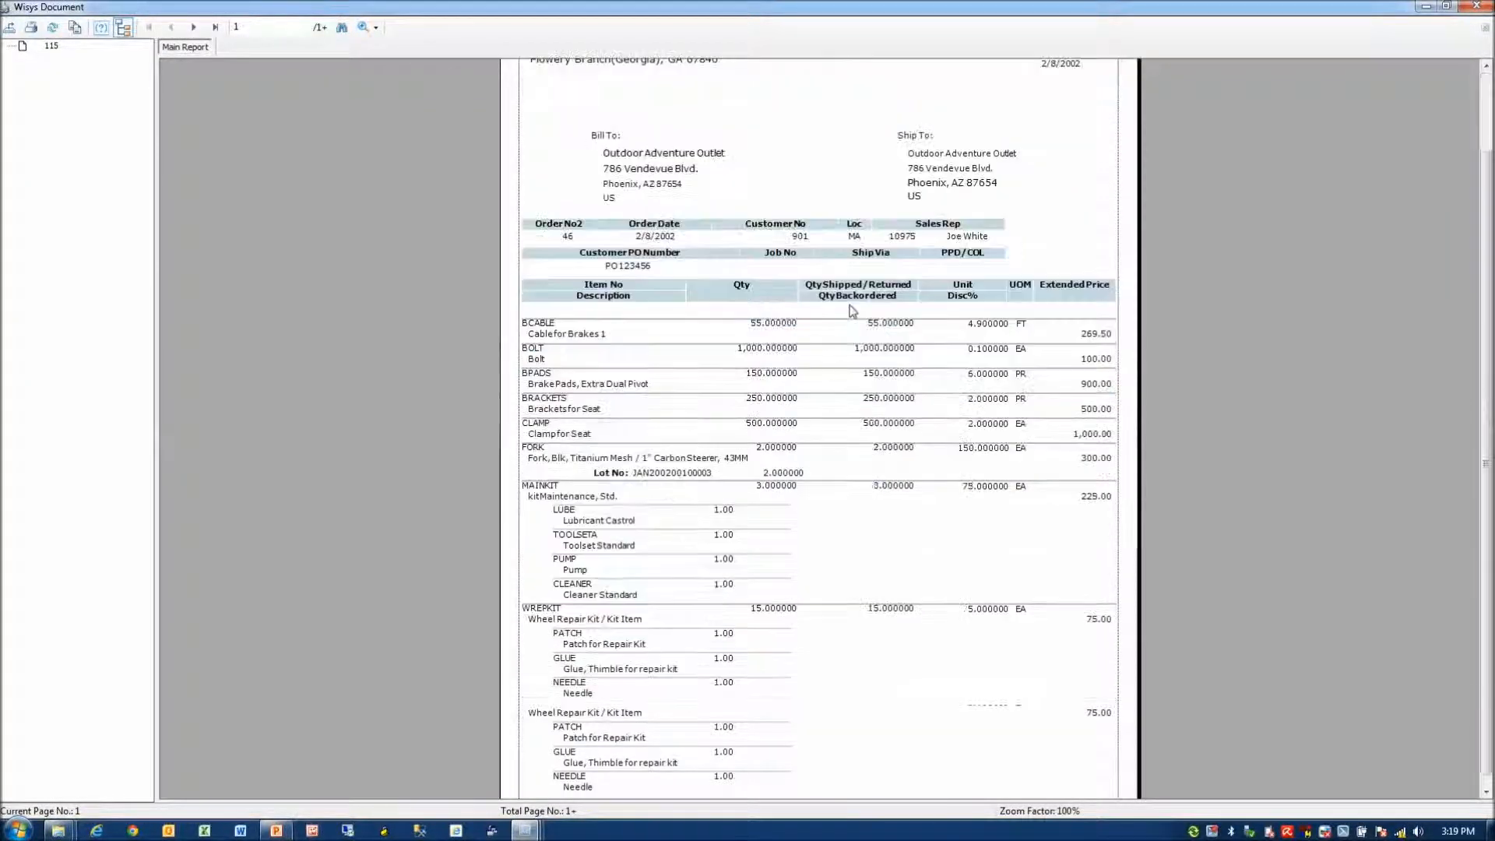
scroll(855, 371, up, 3)
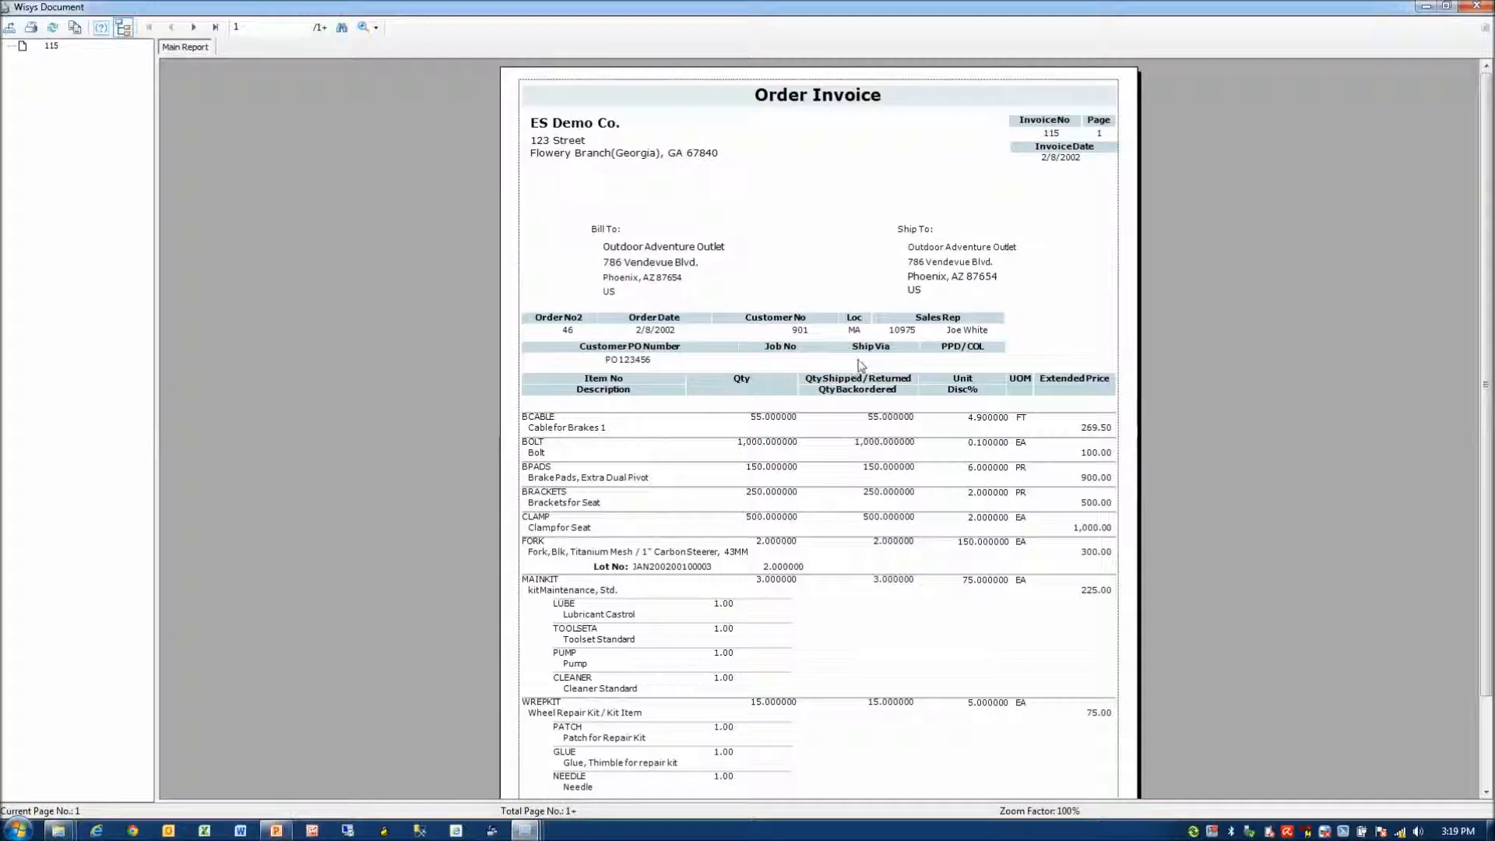
click(1478, 7)
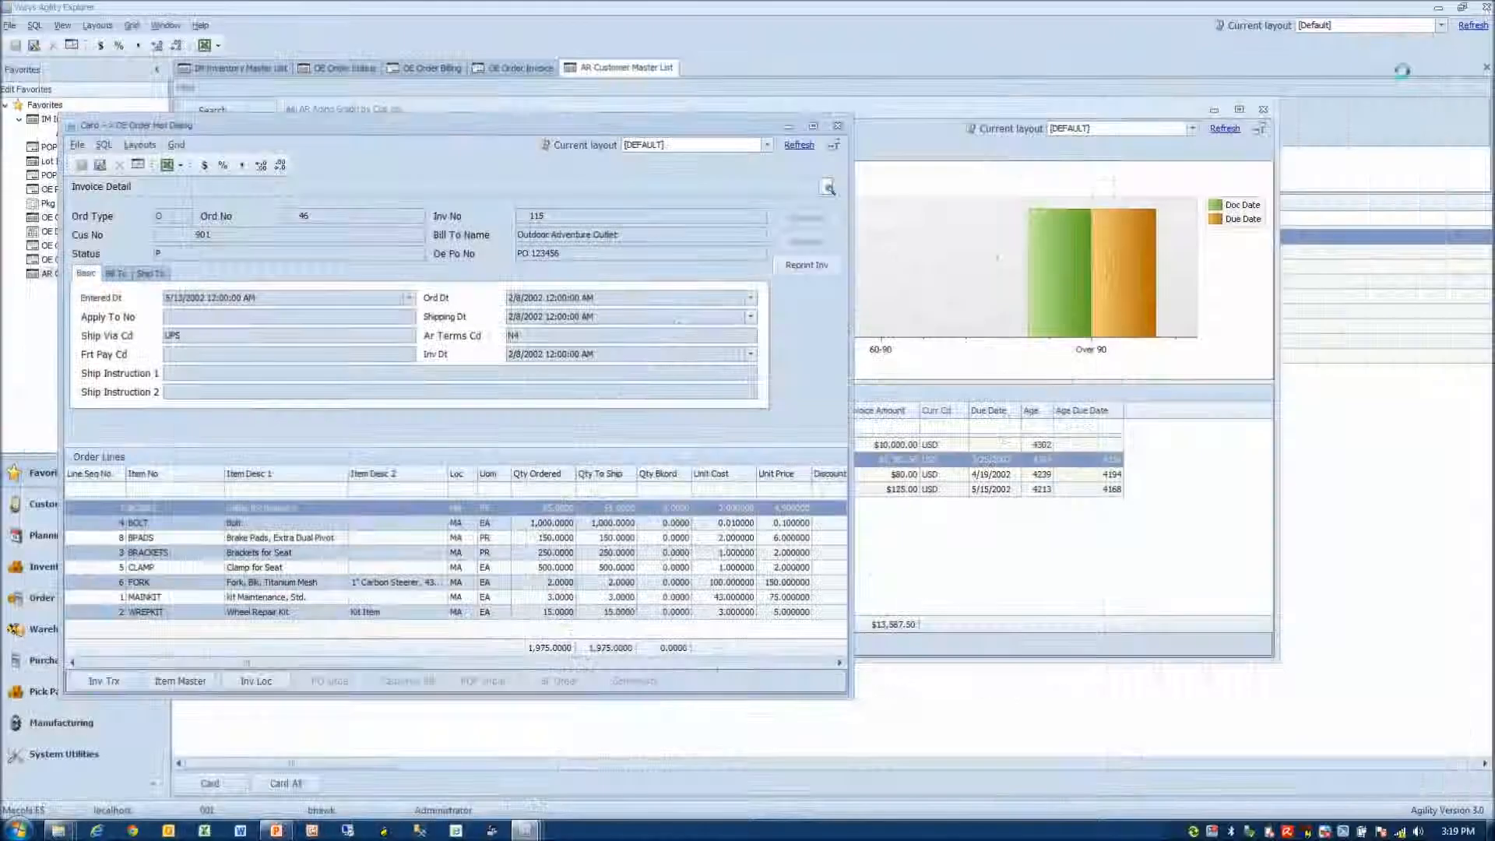
click(838, 126)
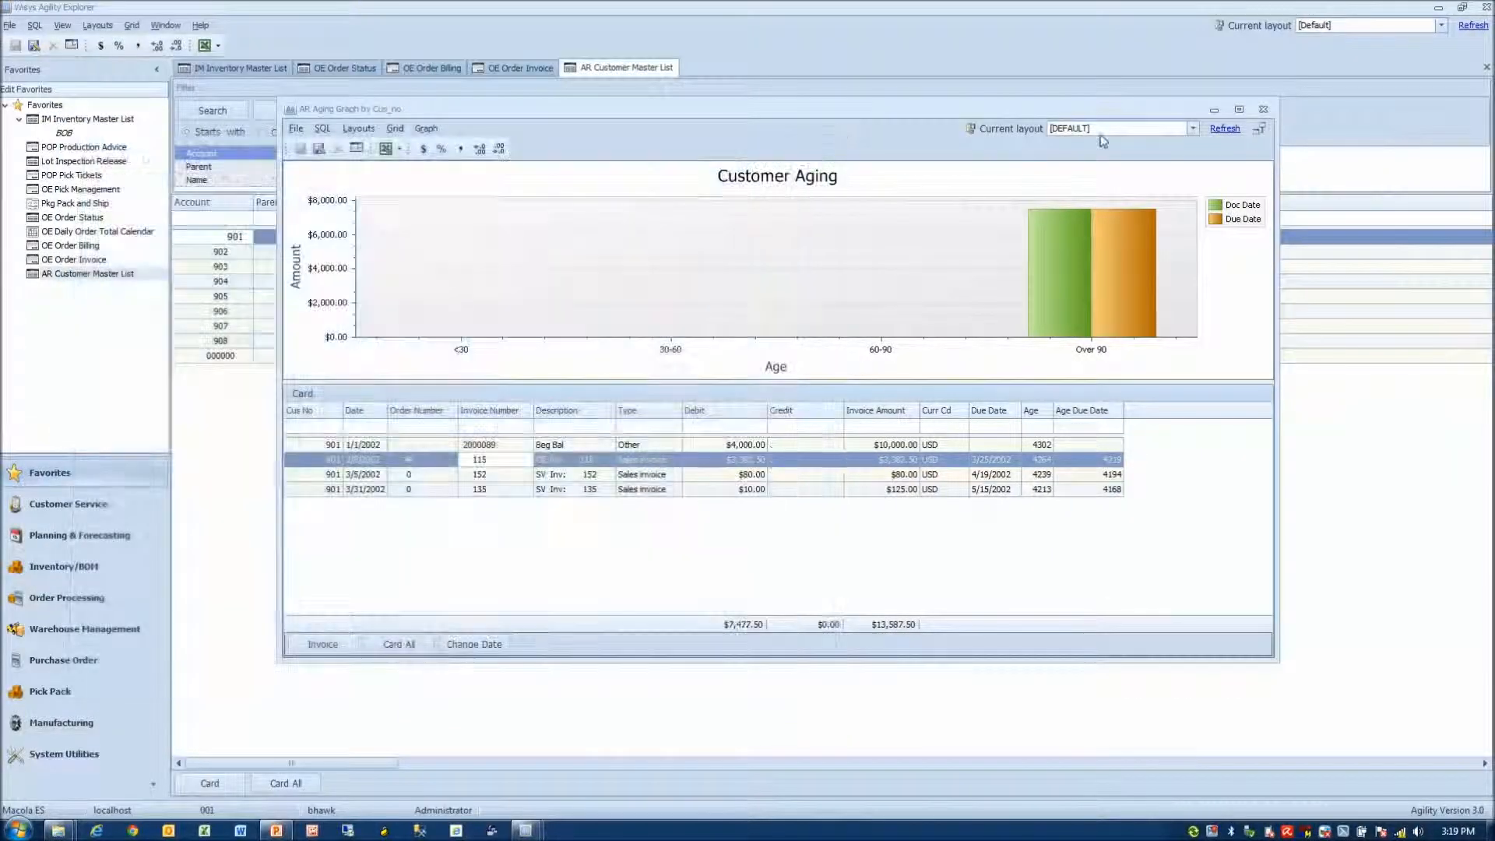
click(1264, 109)
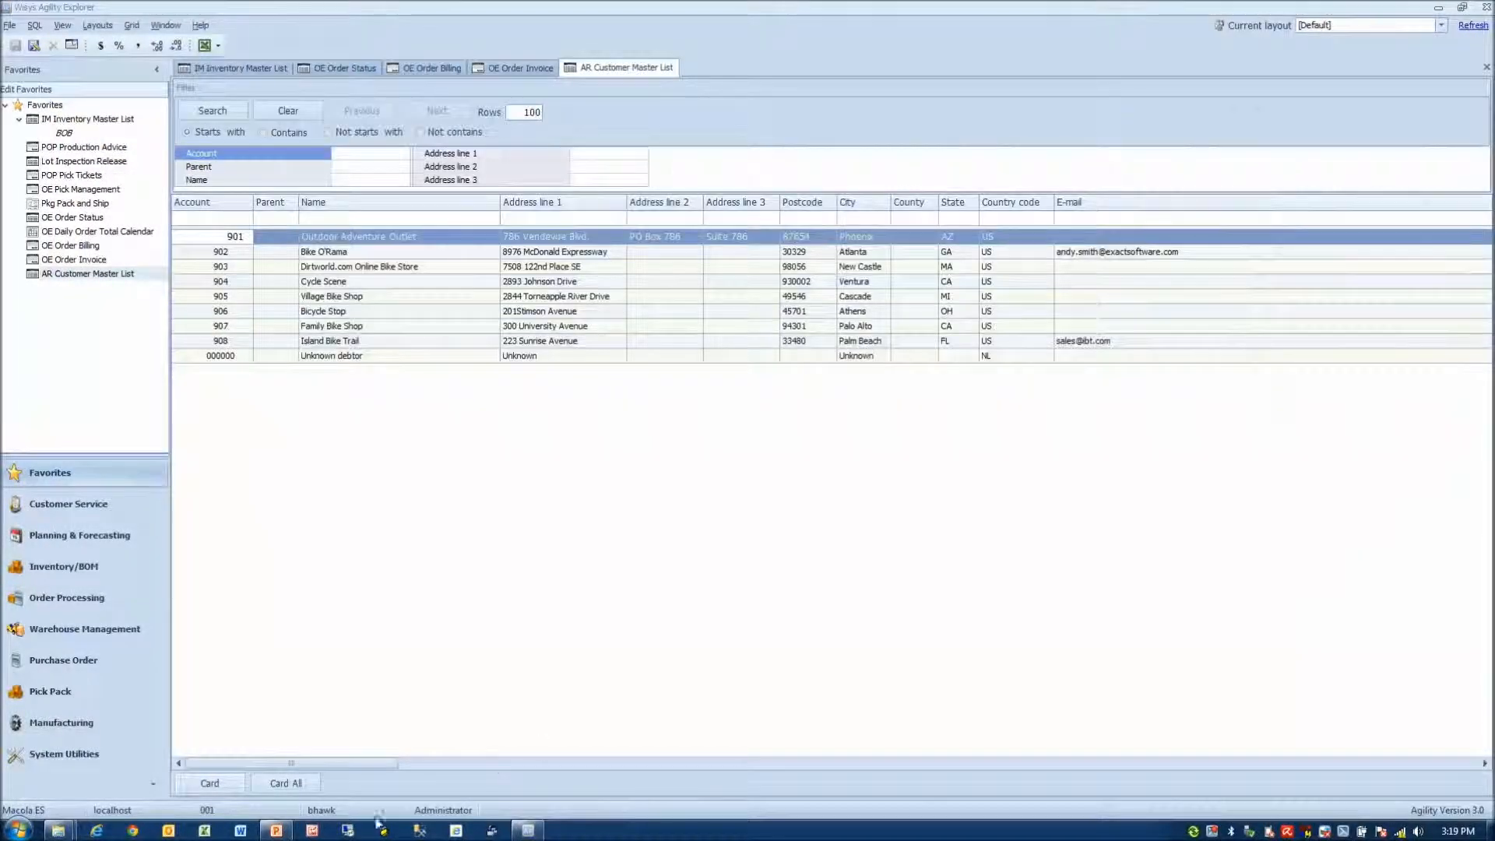